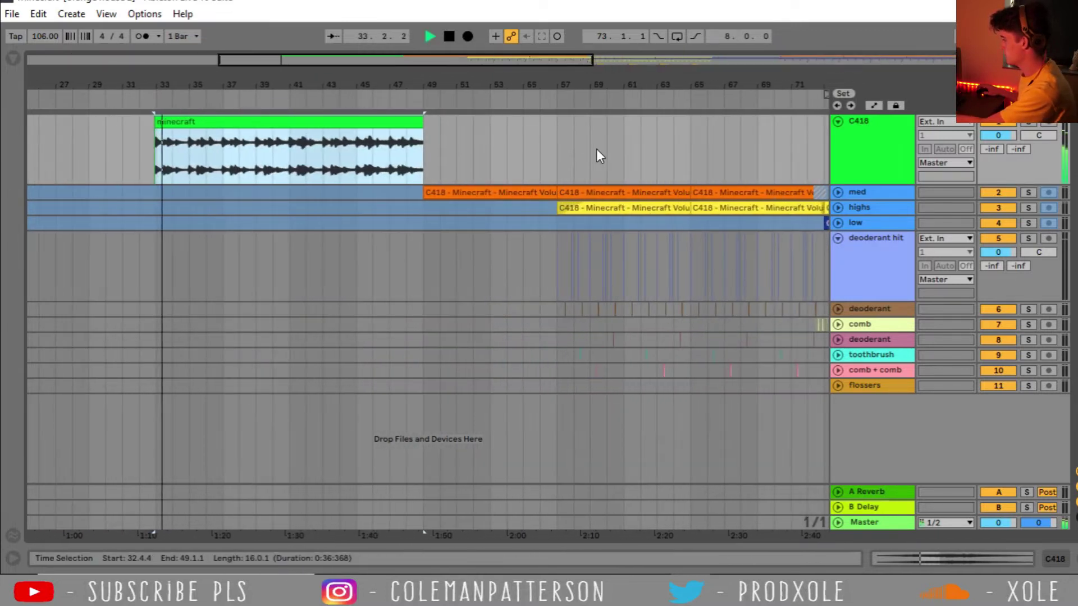
- Solo the C418 track, stop playback and set the tempo to 120 BPM
click(1029, 121)
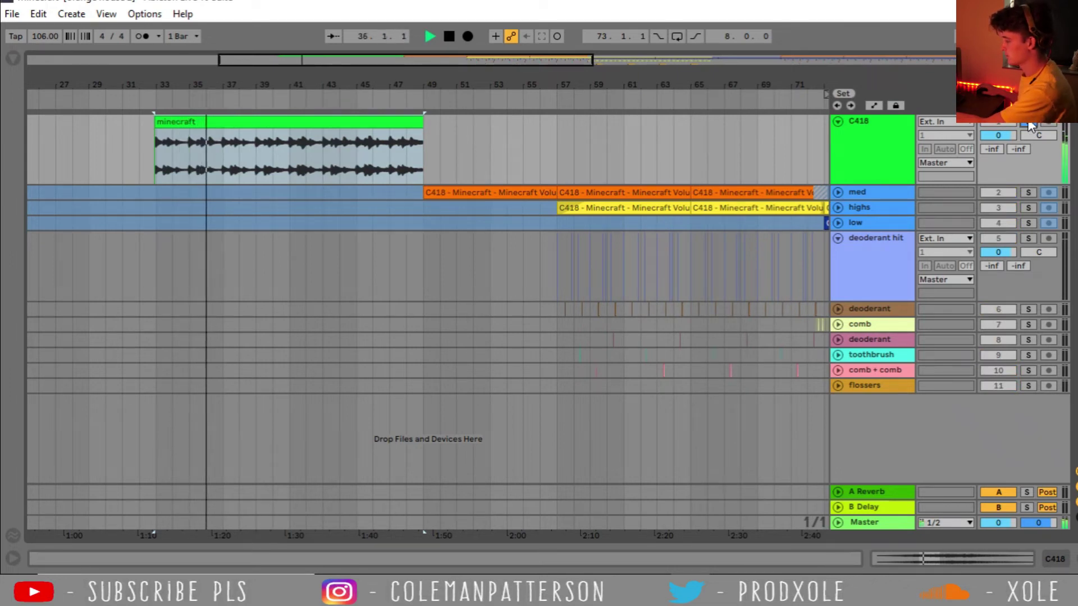
key(space)
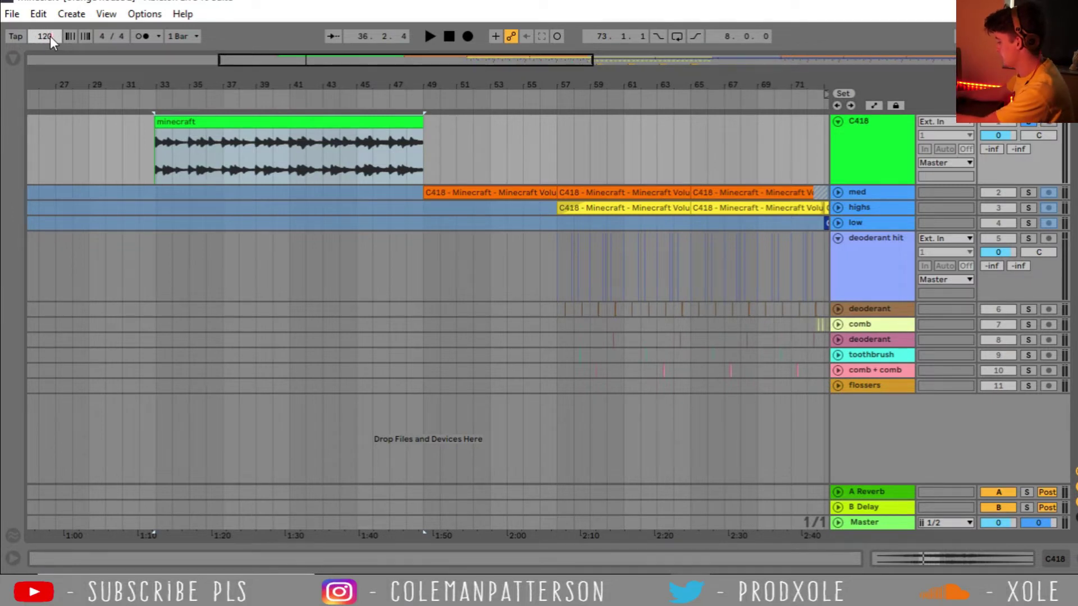
key(Return)
- Play the minecraft clip at 120 BPM, then stop and hide the clip details
double_click(258, 120)
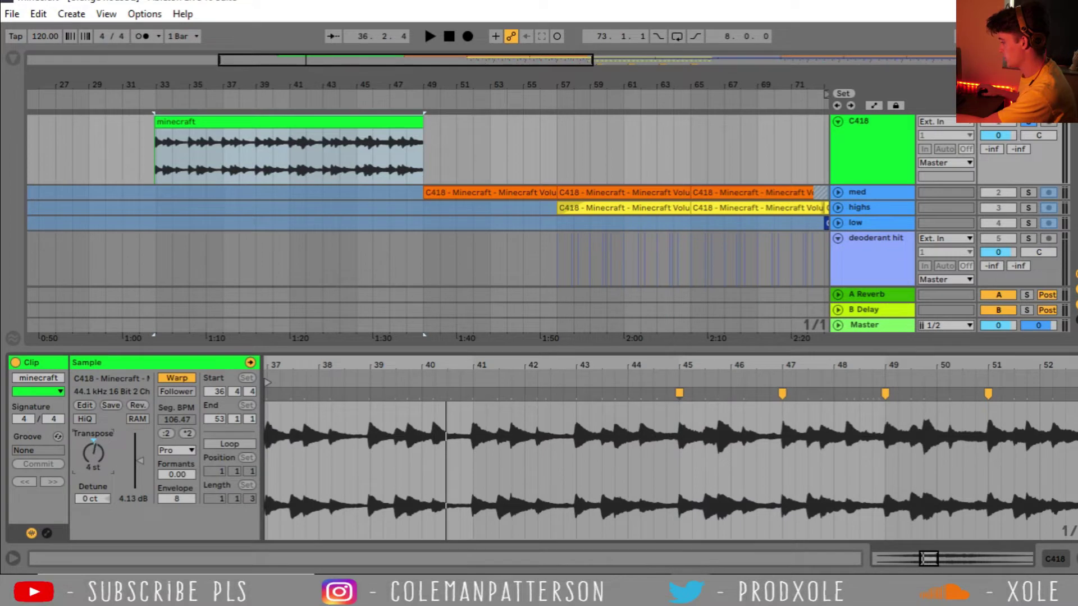
key(space)
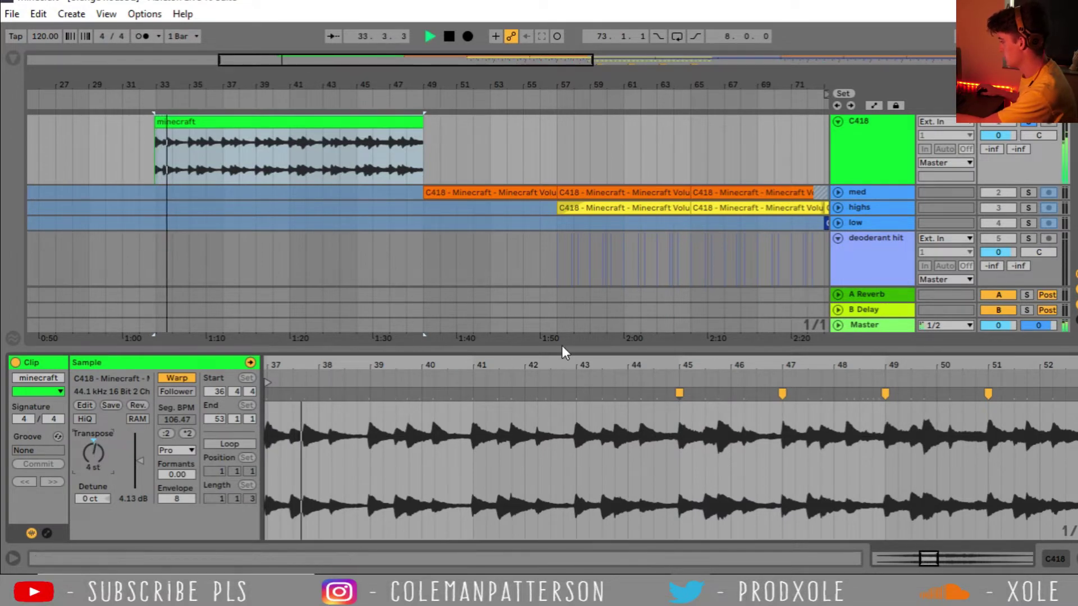
click(889, 149)
key(space)
key(ctrl+alt+l)
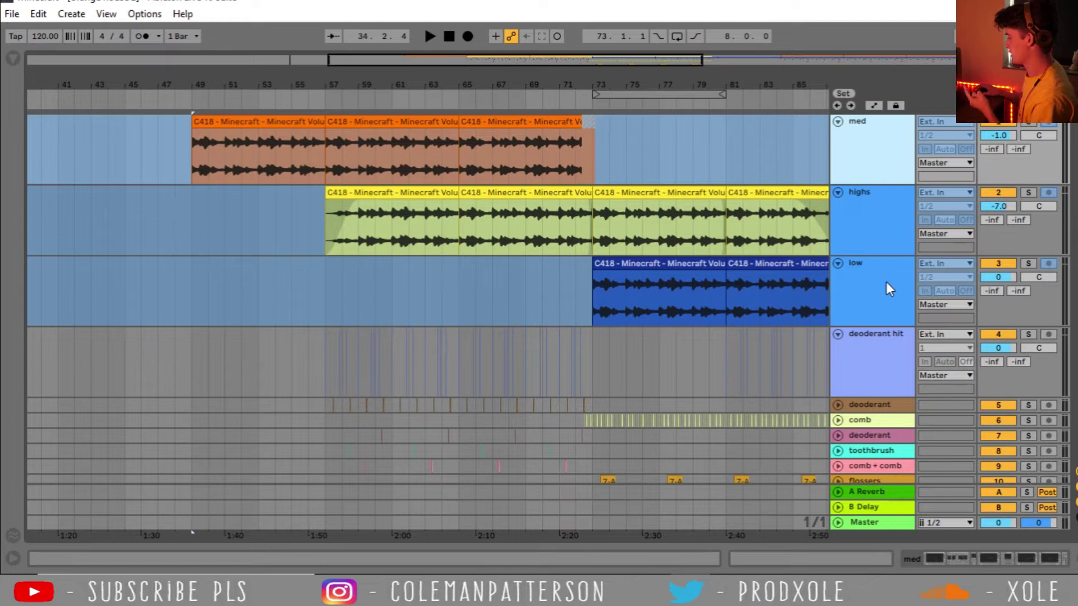
- Show the med layer's effect chain and play it from bar 49
click(894, 125)
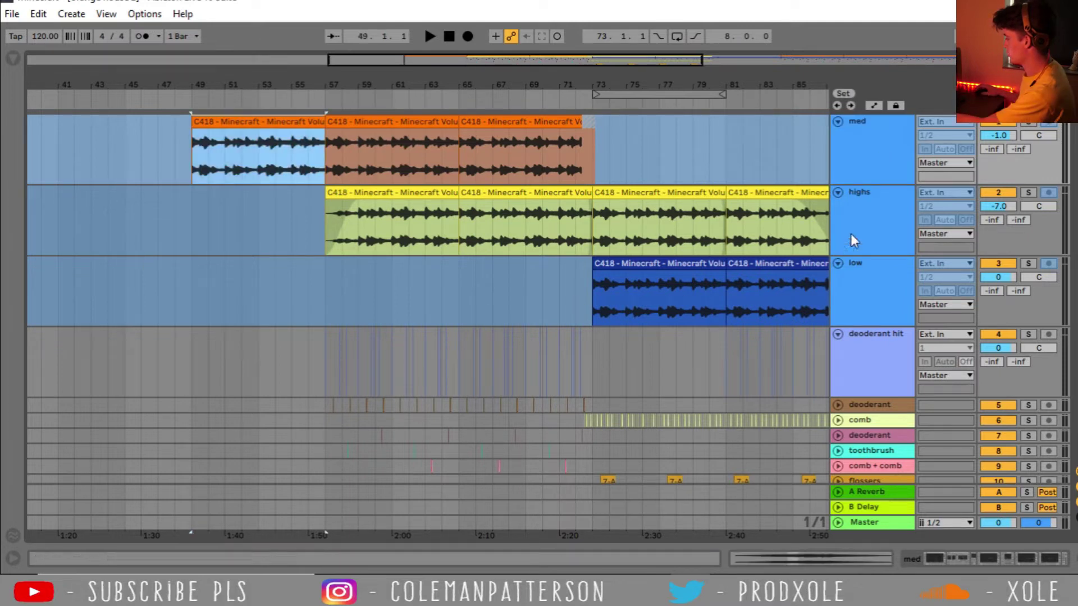
double_click(891, 140)
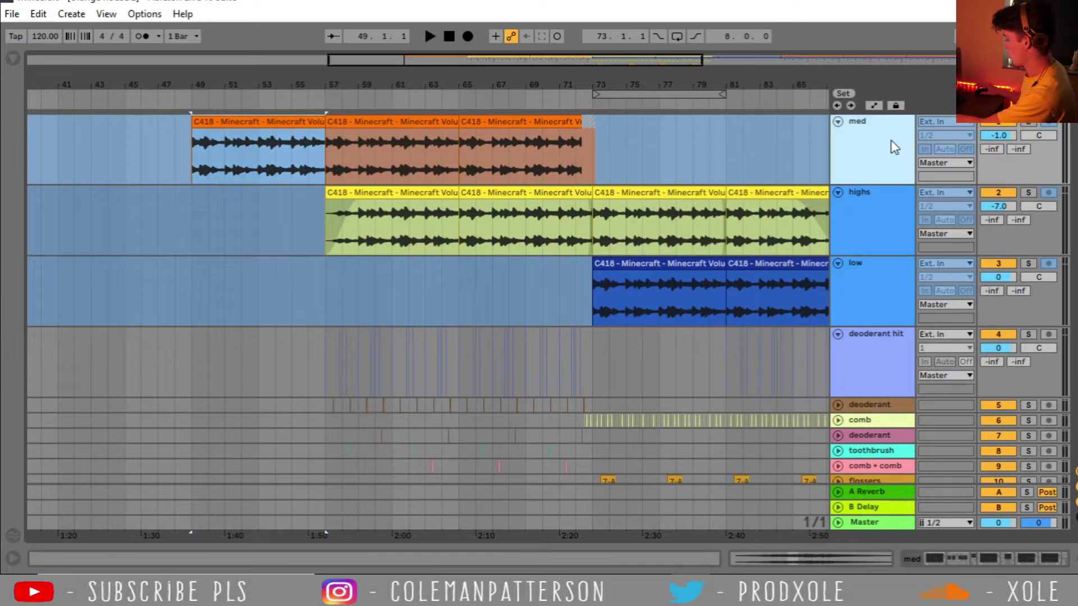
drag(937, 555, 1019, 558)
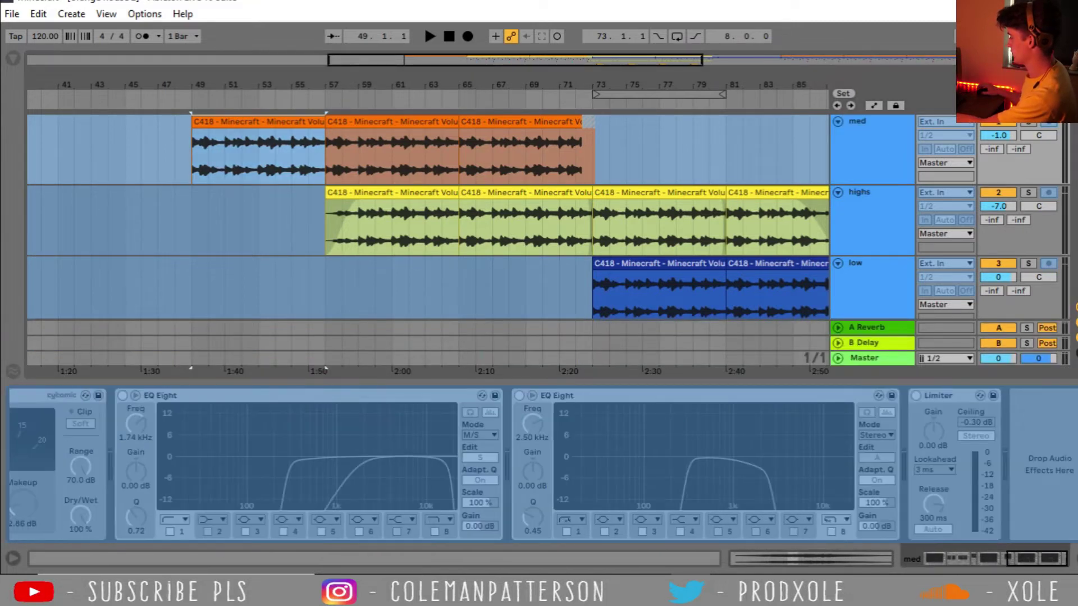
click(892, 210)
click(329, 141)
click(284, 124)
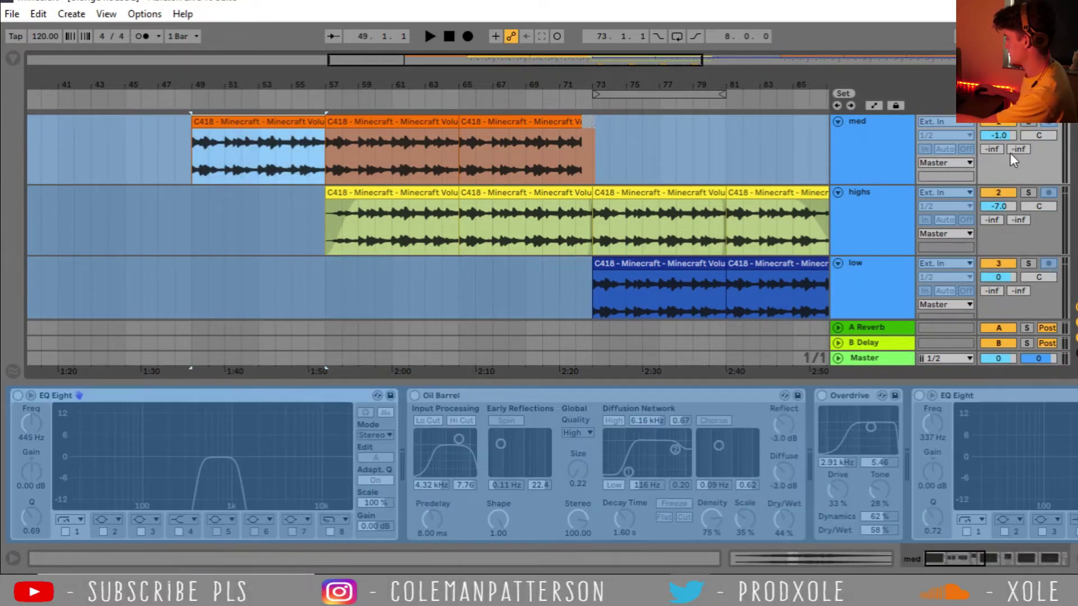
key(space)
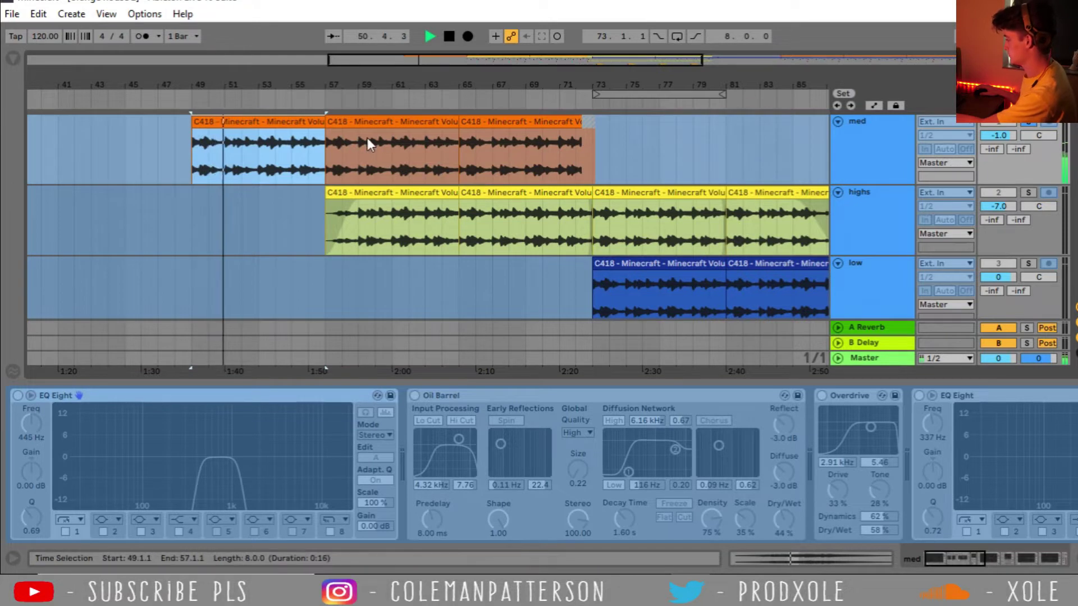
- Check the highs clip at bar 65, then play the low layer from bar 73
click(476, 219)
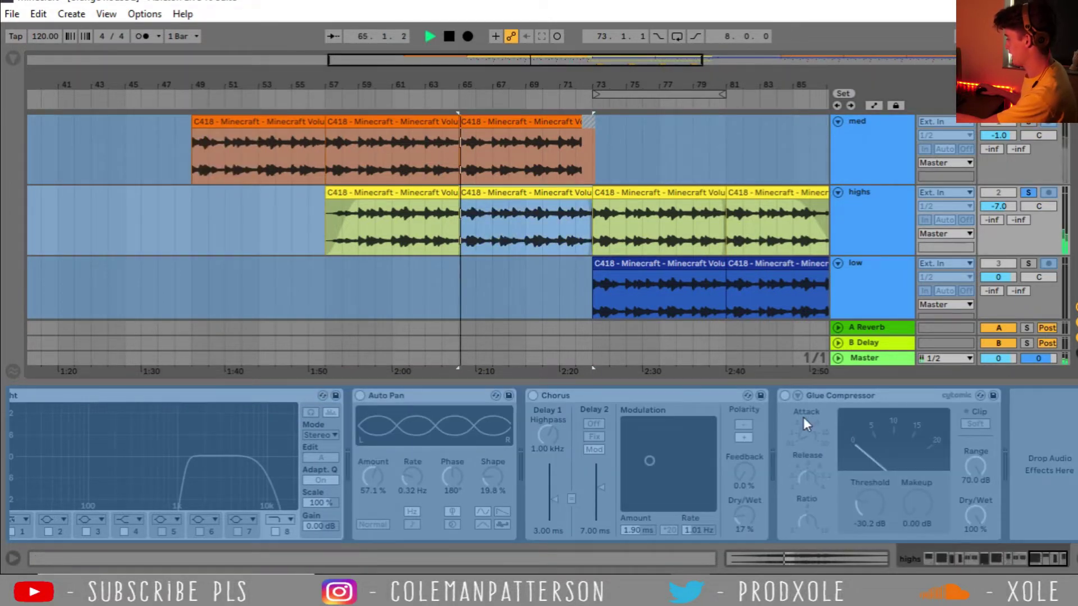
drag(1034, 555, 977, 561)
click(645, 263)
drag(648, 85, 521, 232)
scroll(522, 232, down, 1)
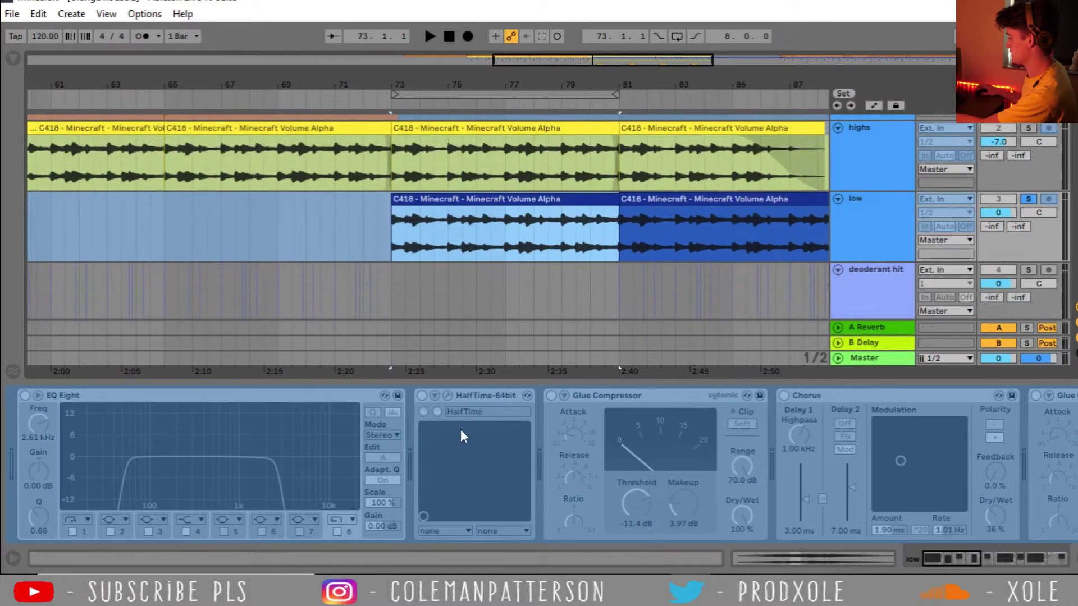
key(space)
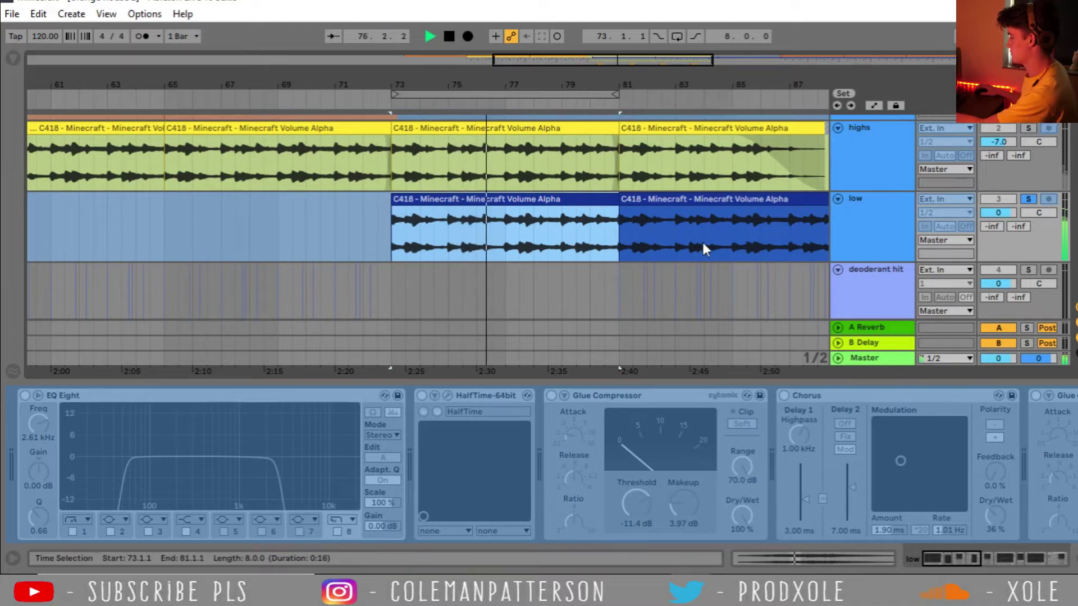
- Stop playback and zoom in on the drum hits around bar 57
key(space)
key(minus)
key(minus)
scroll(444, 187, down, 3)
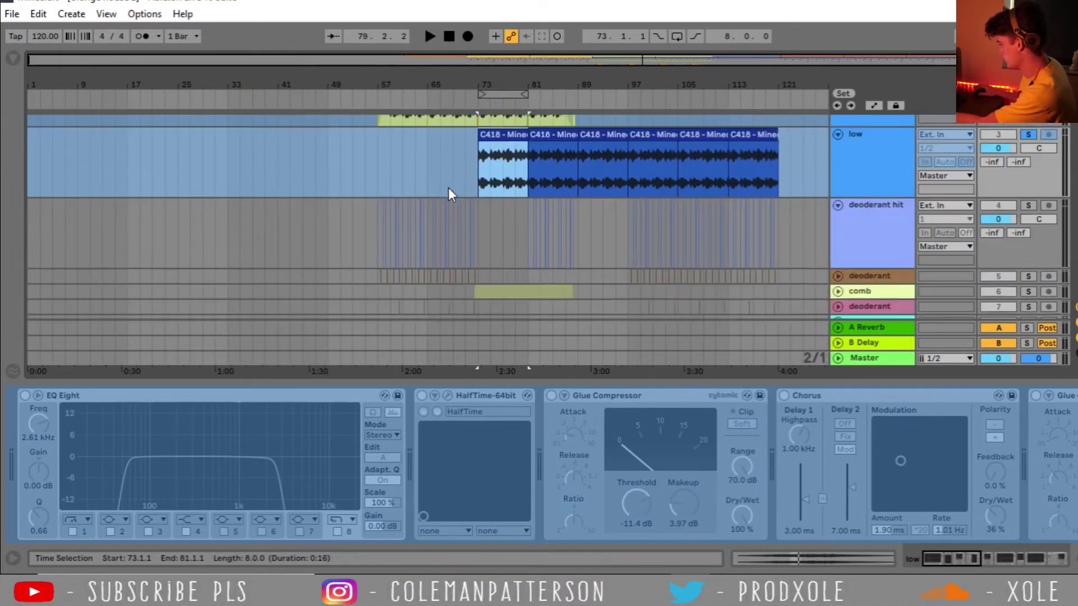
scroll(444, 189, down, 1)
scroll(622, 169, down, 1)
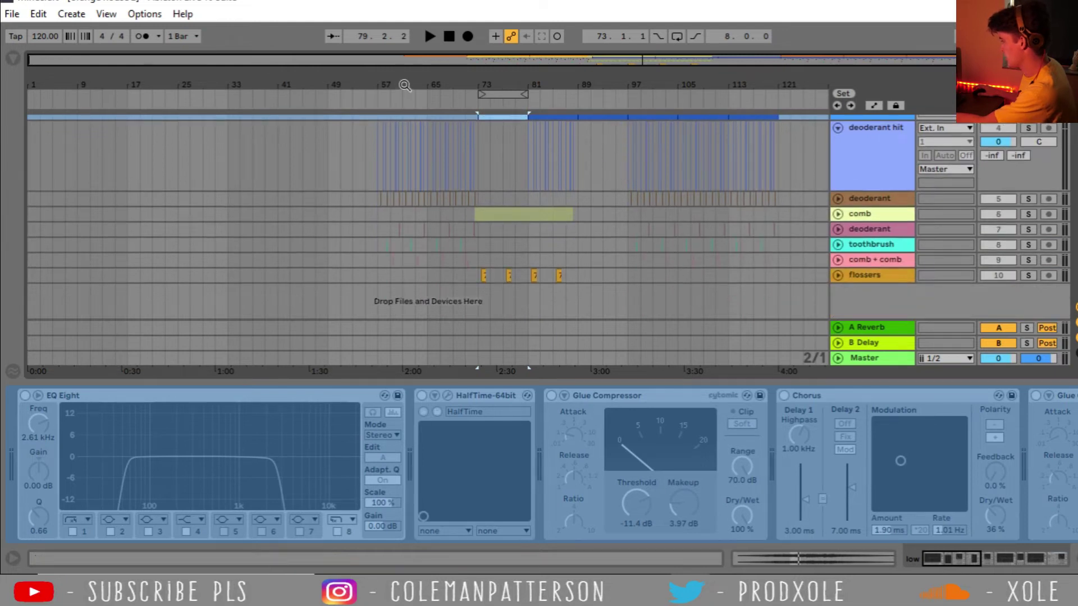
drag(405, 85, 404, 109)
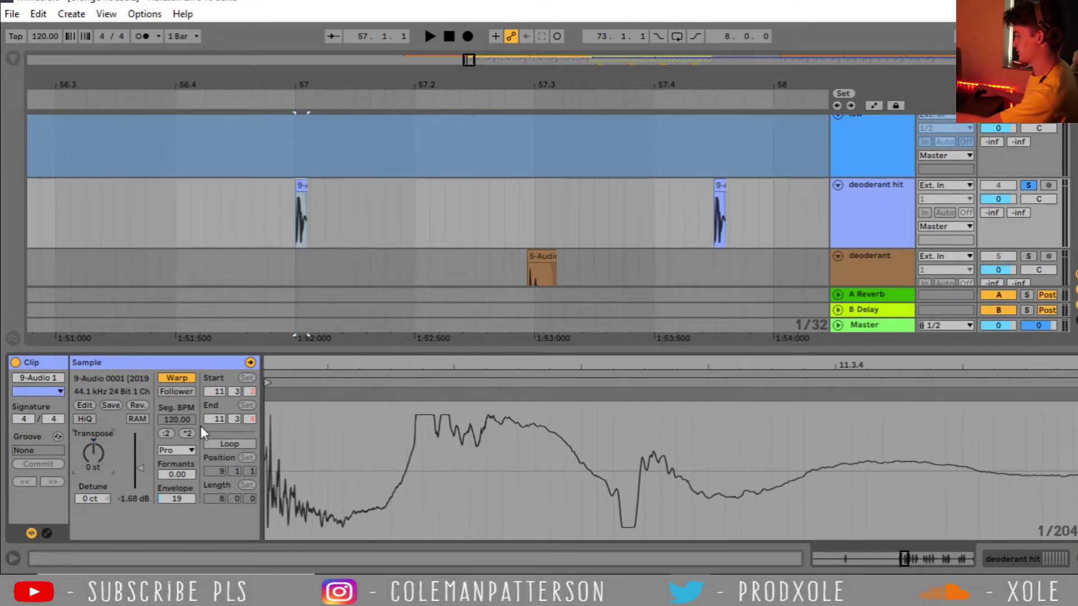
- Audition the deoderant hits and bring up the deoderant hit track's effect chain
key(space)
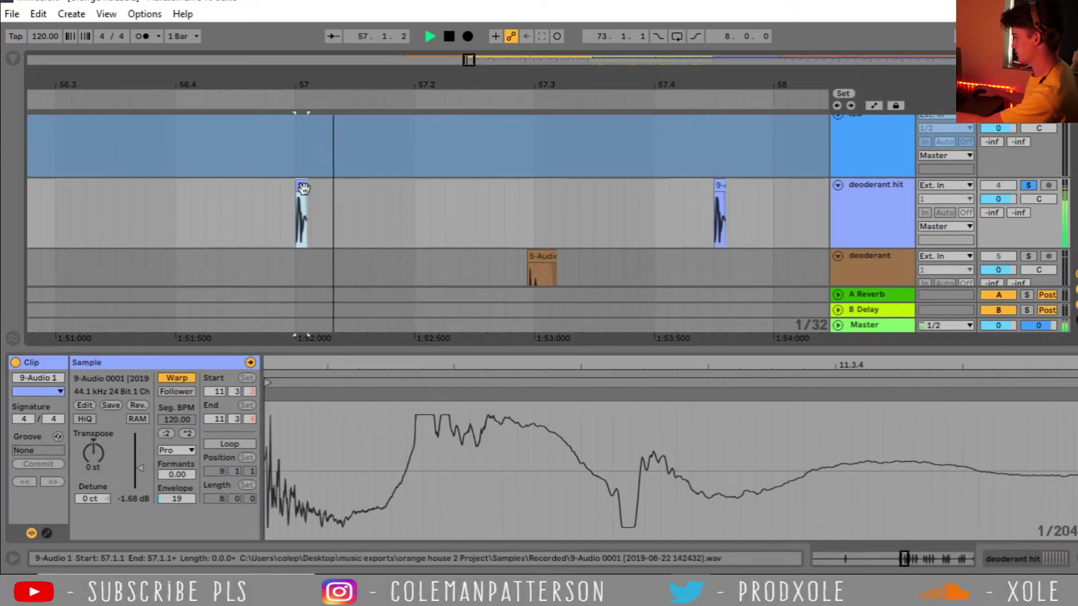
key(space)
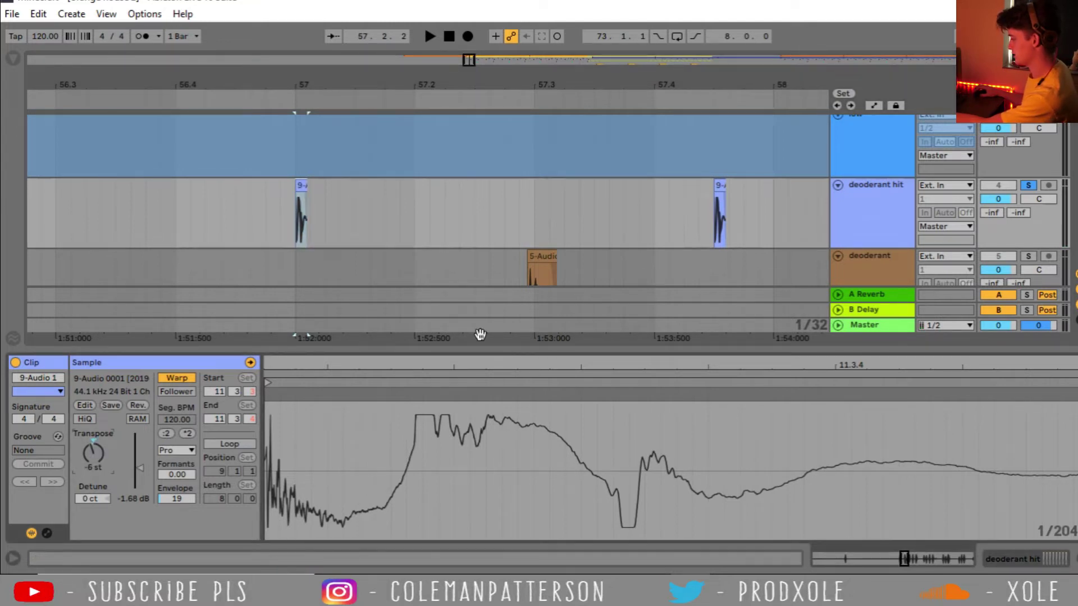
click(859, 200)
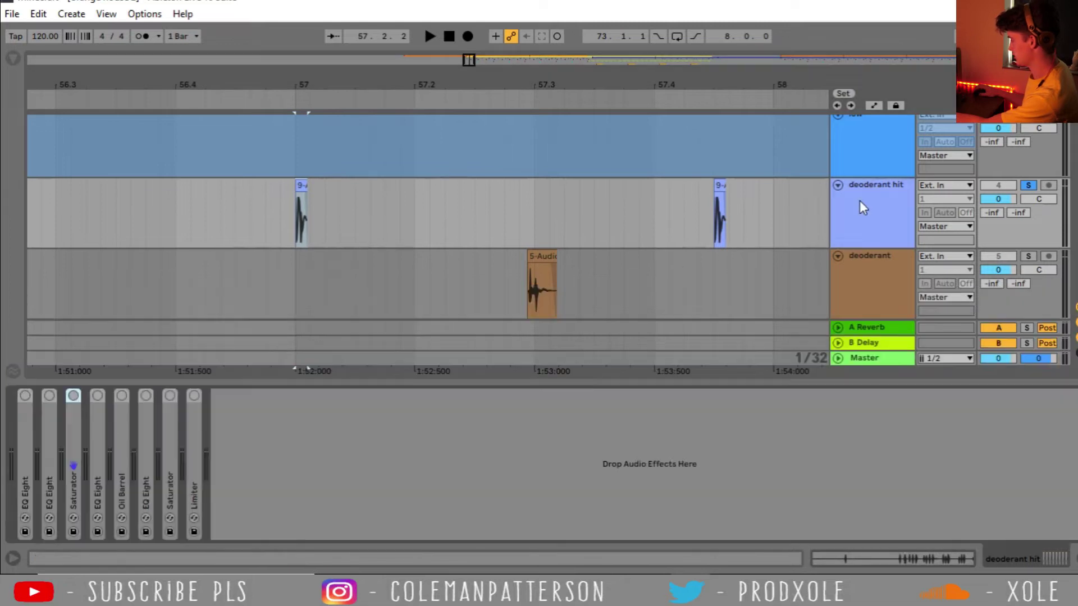
- Expand the first two EQ Eights and third EQ Eight, and switch on the first Saturator
double_click(28, 413)
double_click(419, 403)
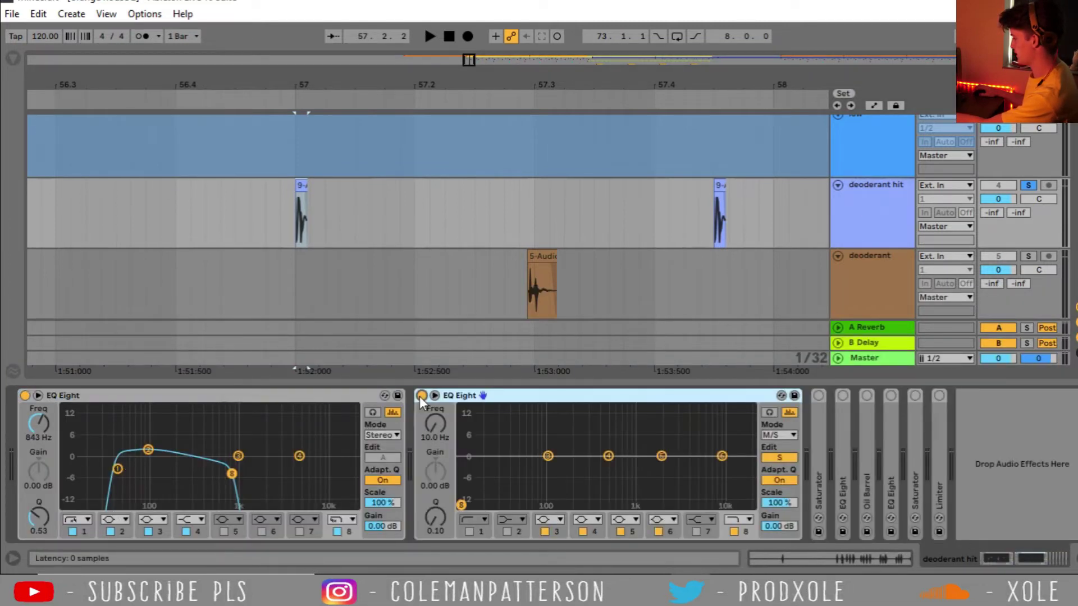
click(779, 458)
double_click(824, 398)
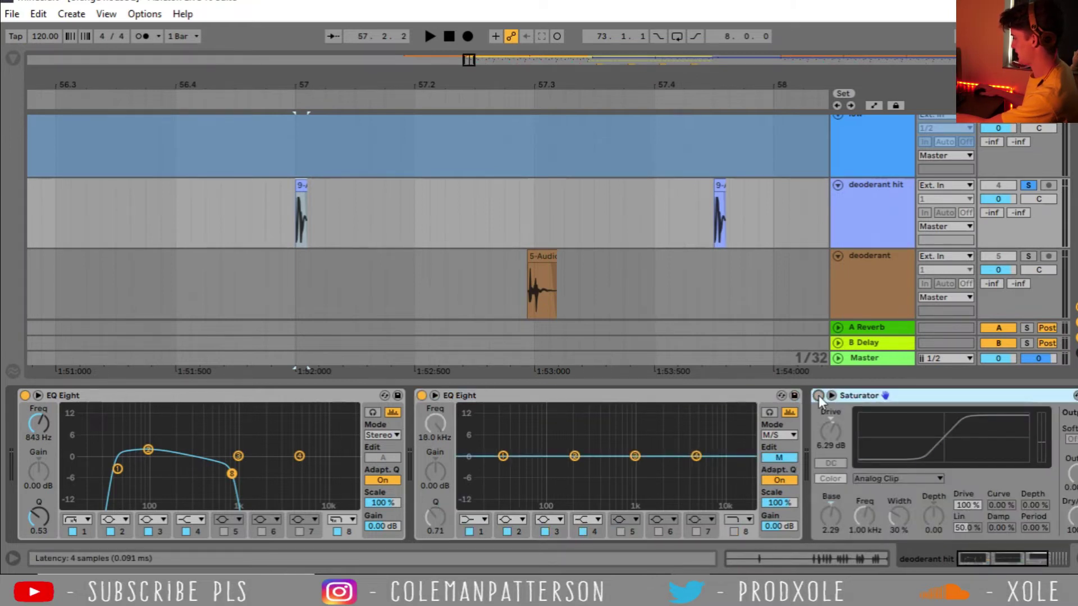
click(818, 395)
click(993, 555)
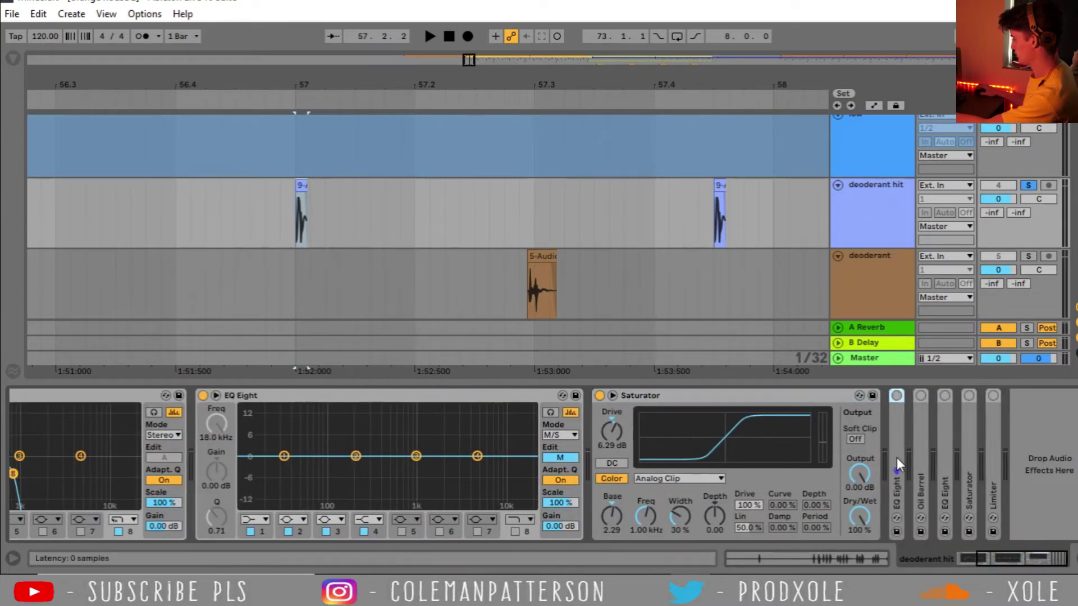
double_click(897, 457)
click(987, 553)
- Switch on Oil Barrel, the last EQ Eight and second Saturator, and expand the Limiter
click(537, 395)
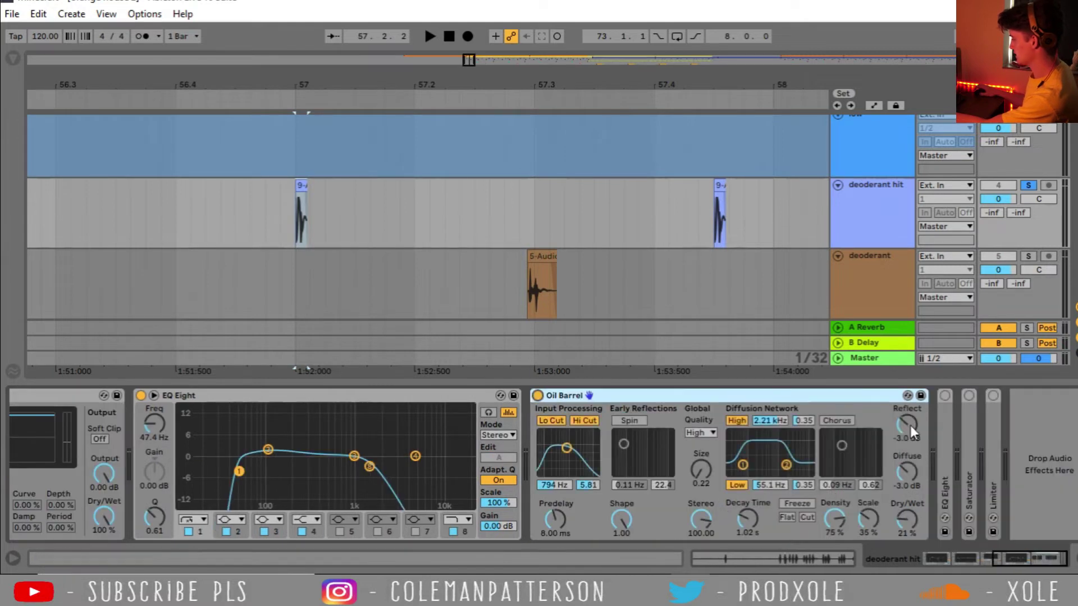
double_click(944, 442)
click(989, 556)
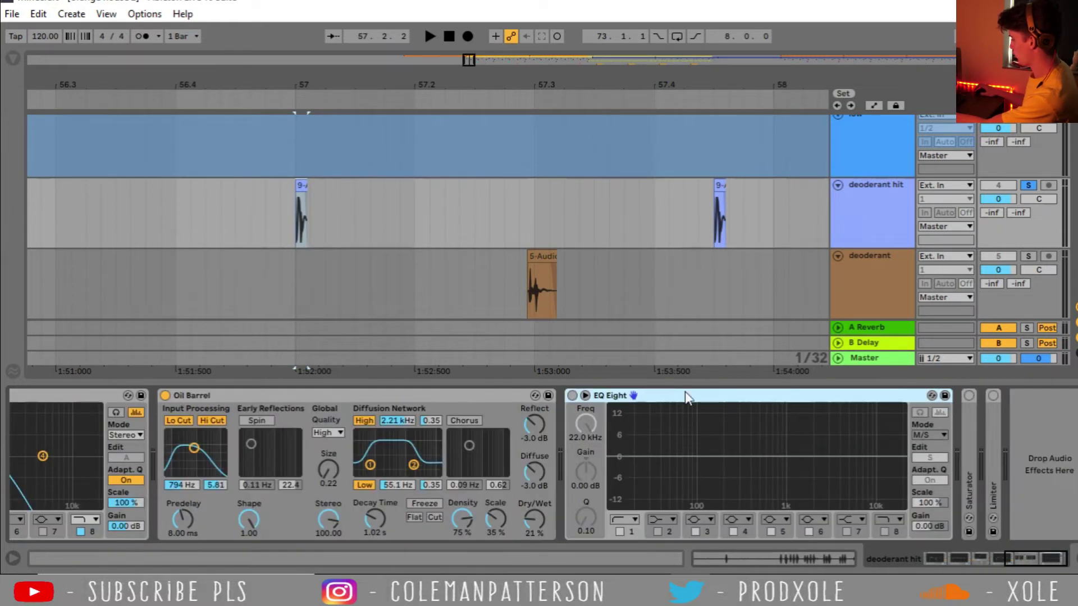
click(573, 395)
double_click(970, 442)
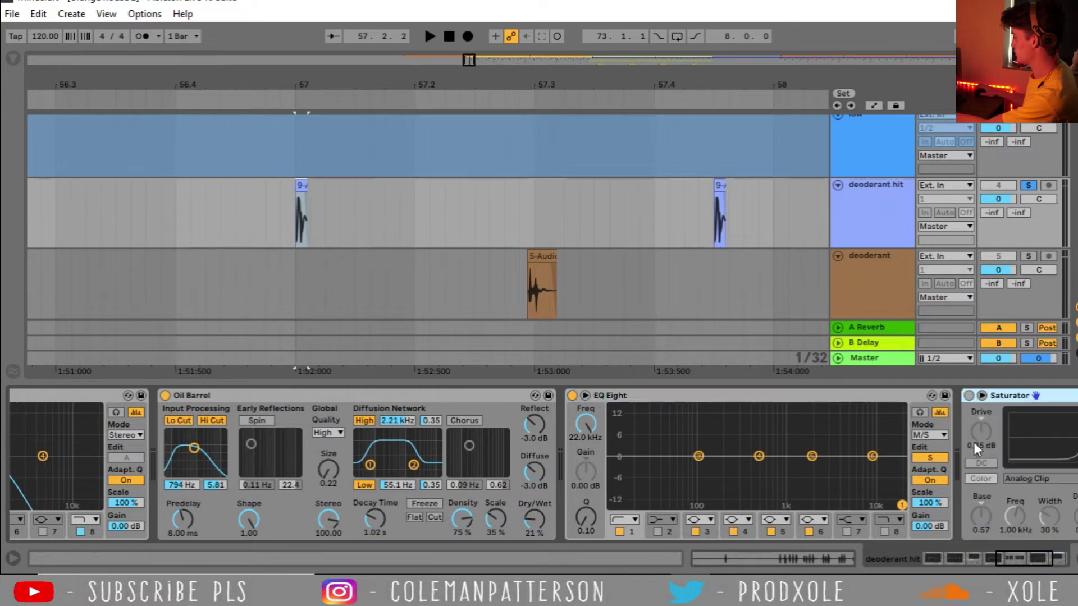
click(969, 395)
click(1003, 557)
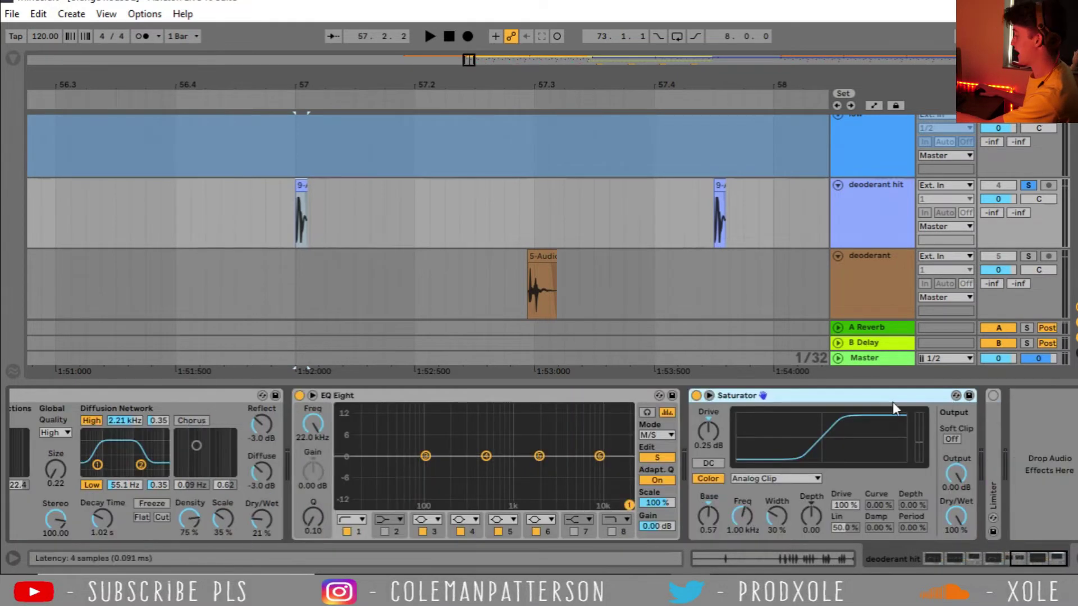
double_click(990, 412)
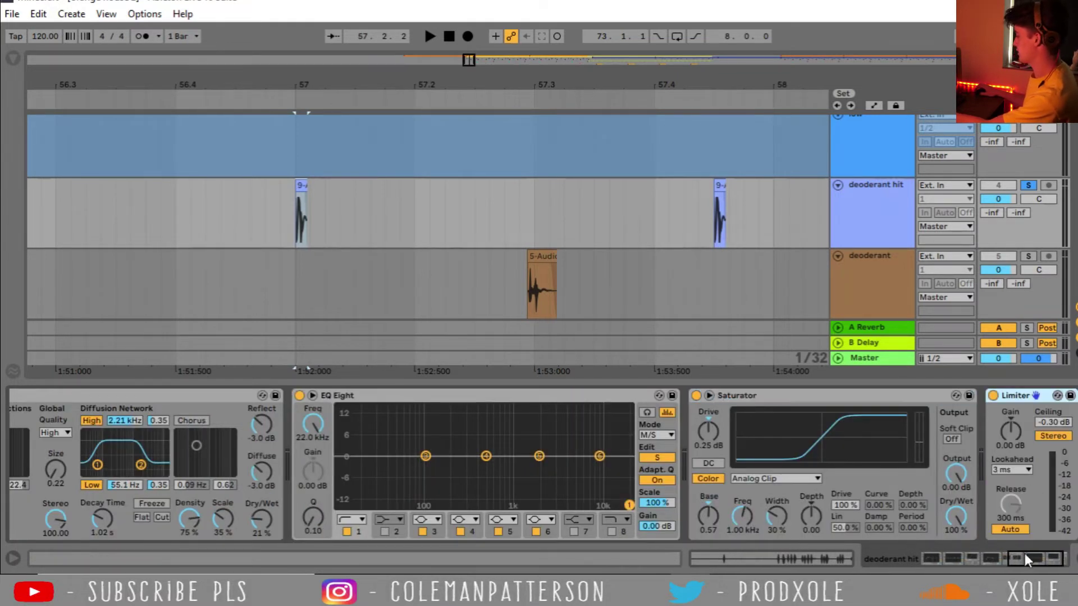
click(1024, 553)
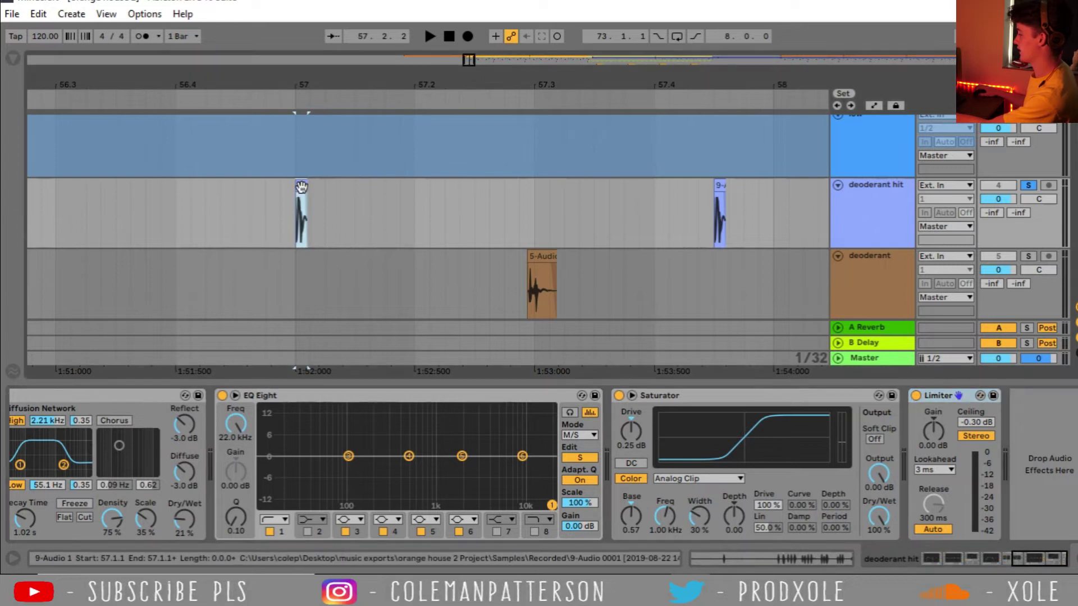
- Preview the processed deoderant hits and set the playback start on the deoderant track
key(space)
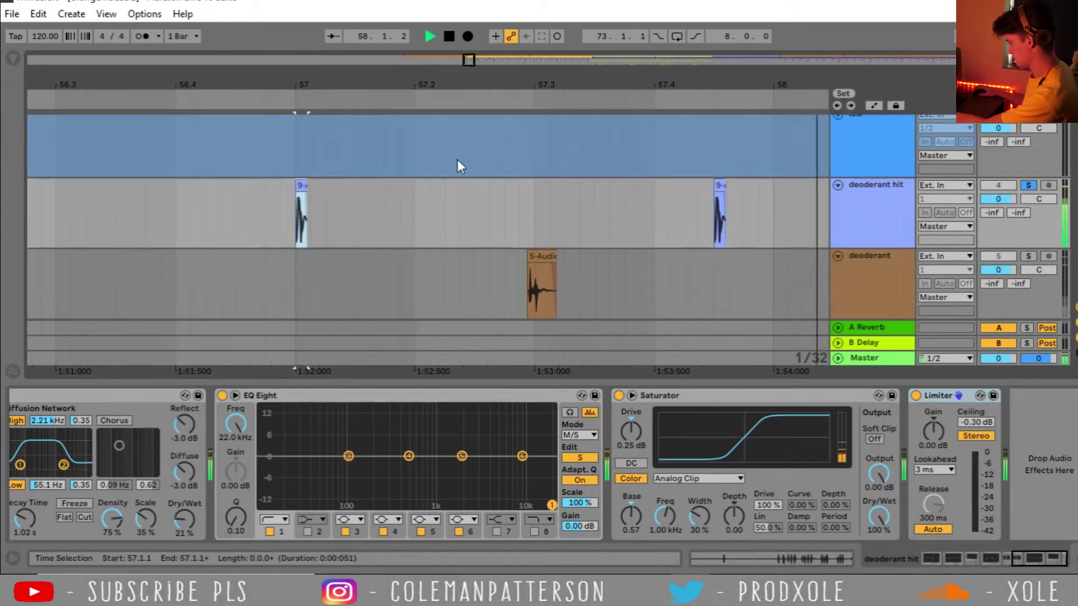
key(space)
ctrl+scroll(457, 164, down, 3)
scroll(449, 287, down, 1)
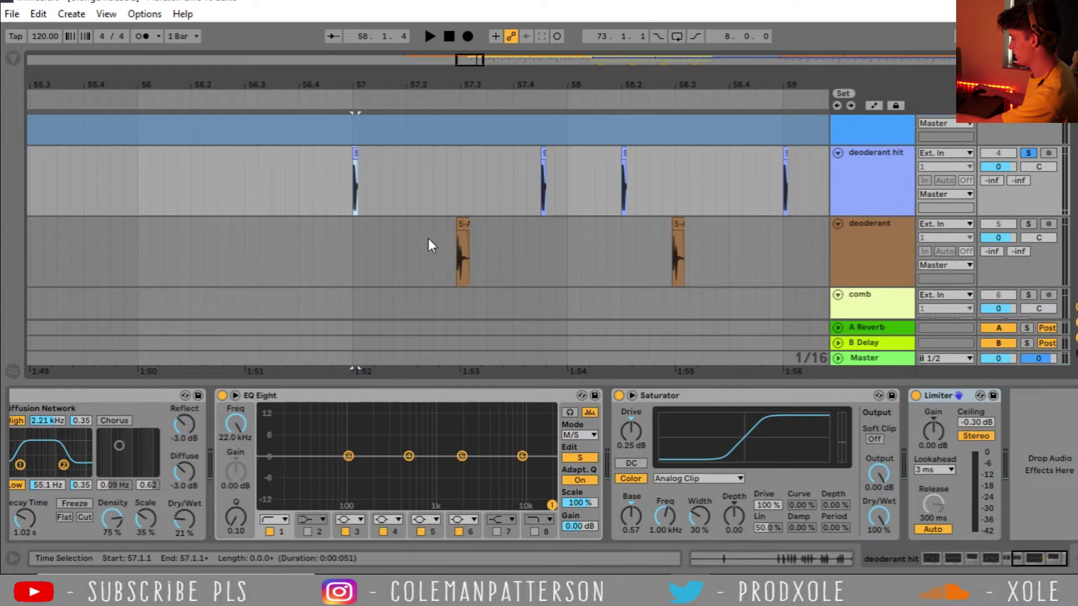
click(428, 238)
- Undo the recent changes and raise the deoderant clip's transpose to 2 semitones
click(461, 222)
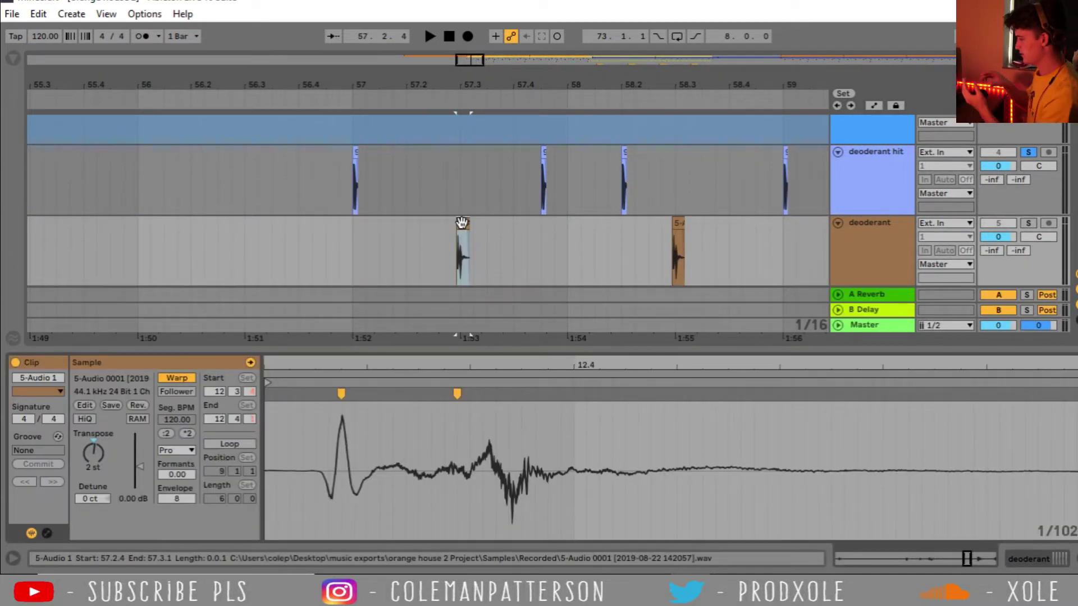
key(ctrl+z)
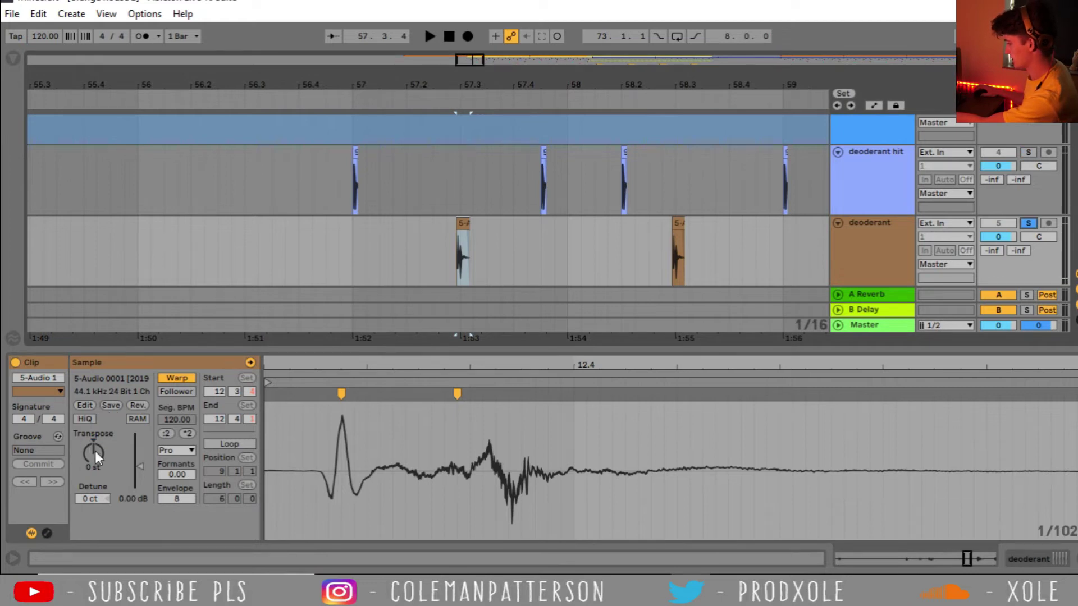
drag(94, 456, 94, 452)
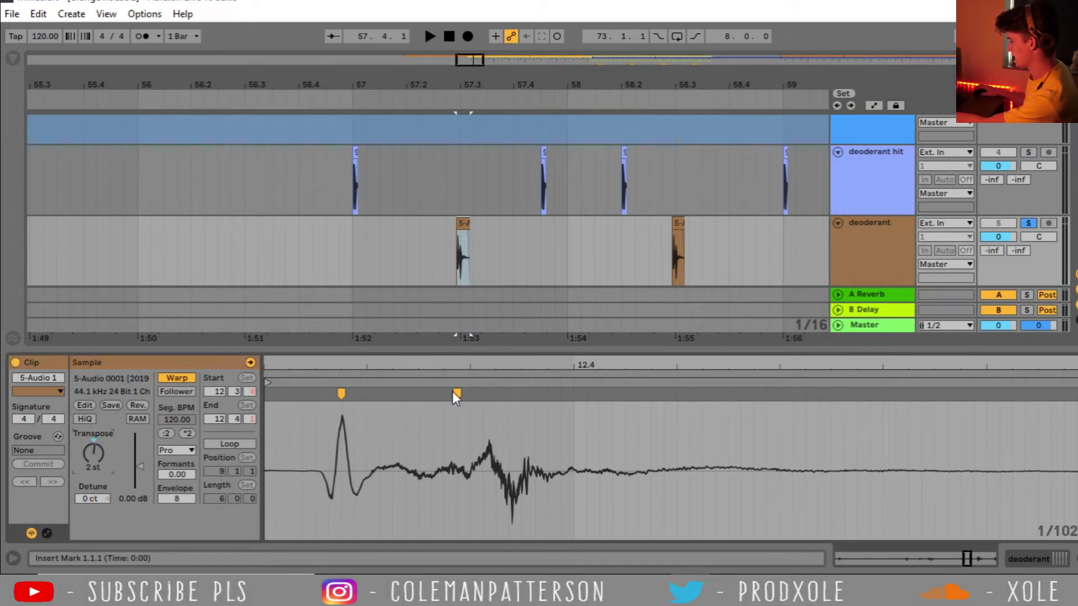
- Bring up the comb track, expand Saturator and EQ Eight, and switch on Forest Floor
key(ctrl+z)
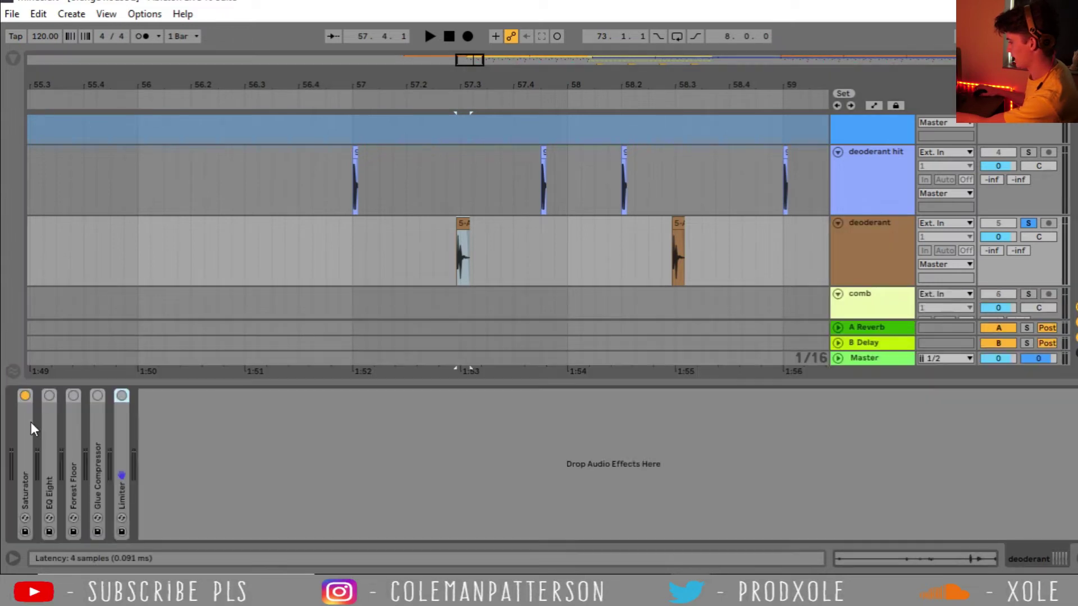
double_click(31, 422)
double_click(327, 394)
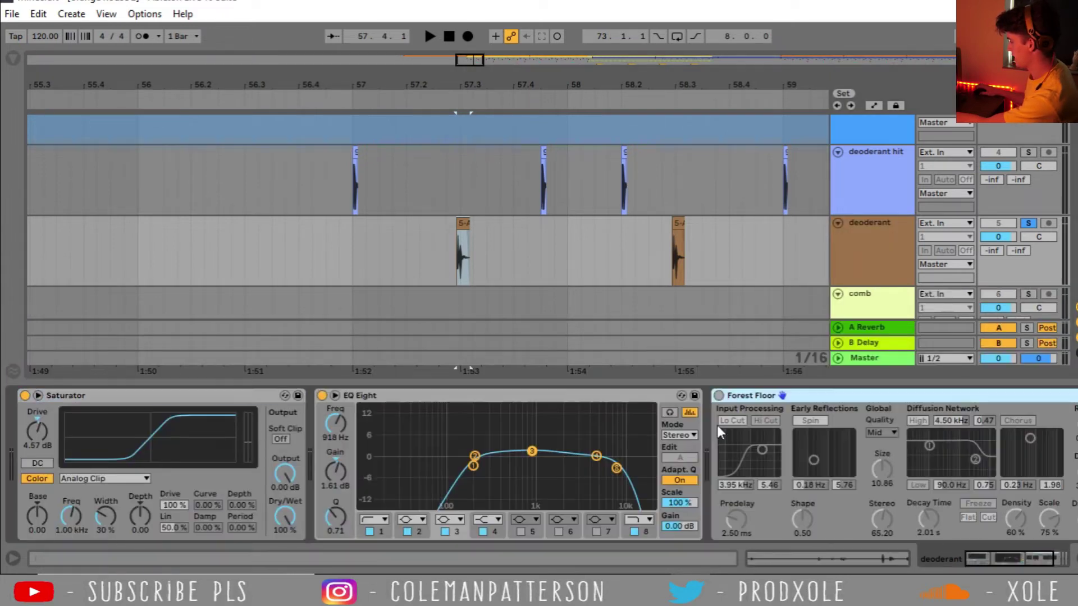
click(718, 395)
scroll(966, 542, right, 3)
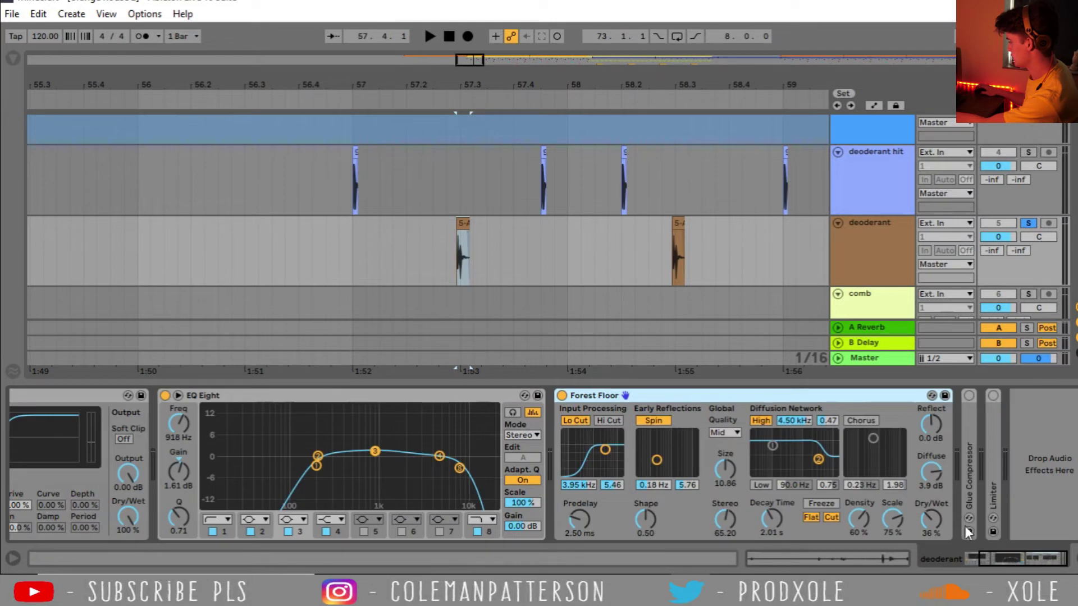
- Expand and switch on Glue Compressor and Limiter, then play from bar 57
double_click(974, 487)
double_click(999, 396)
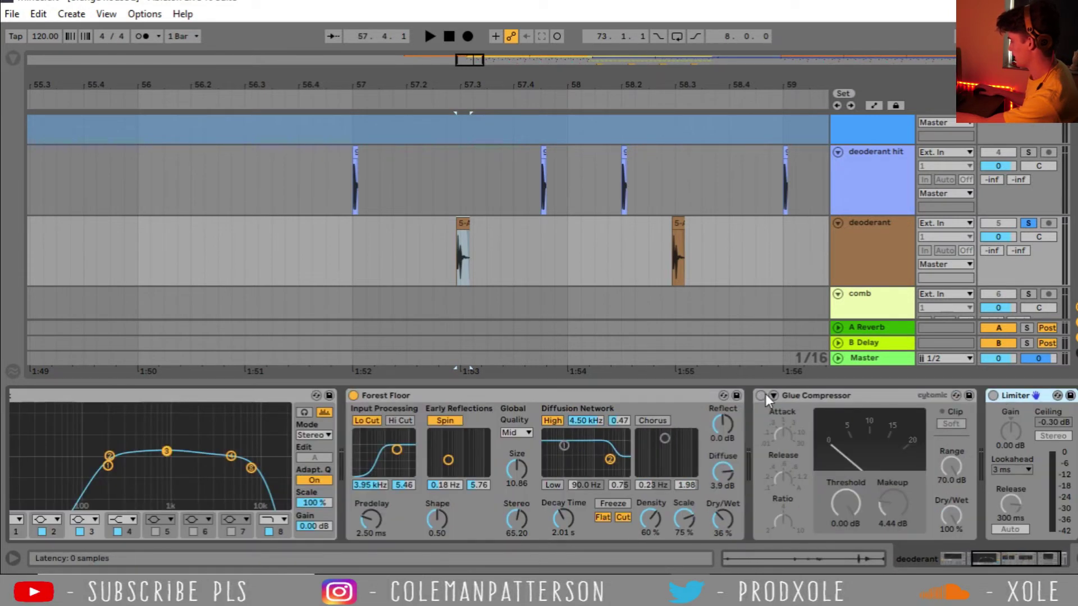
click(992, 396)
click(353, 247)
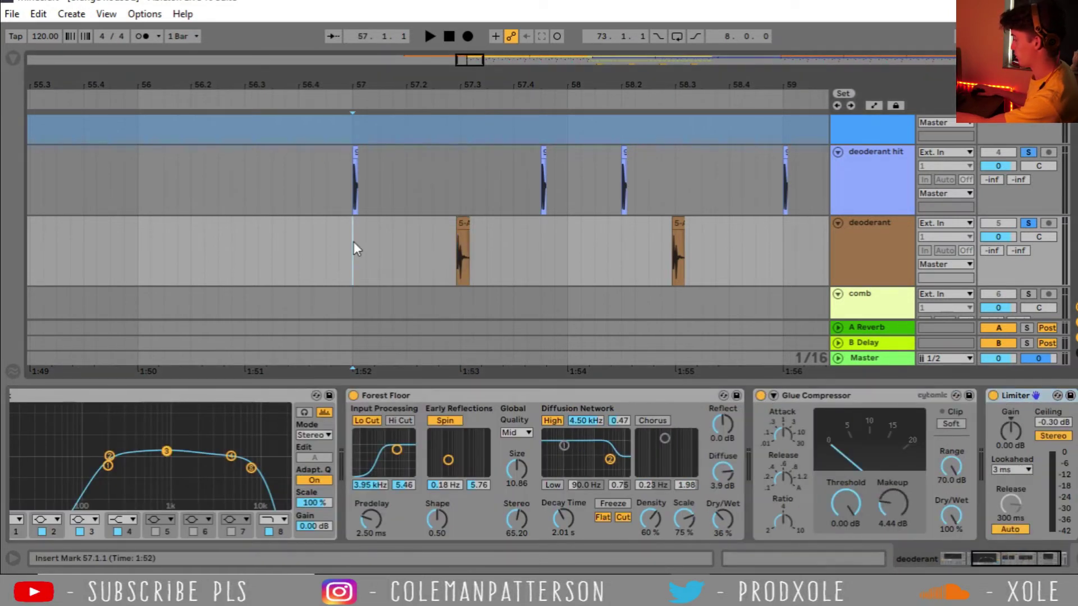
key(space)
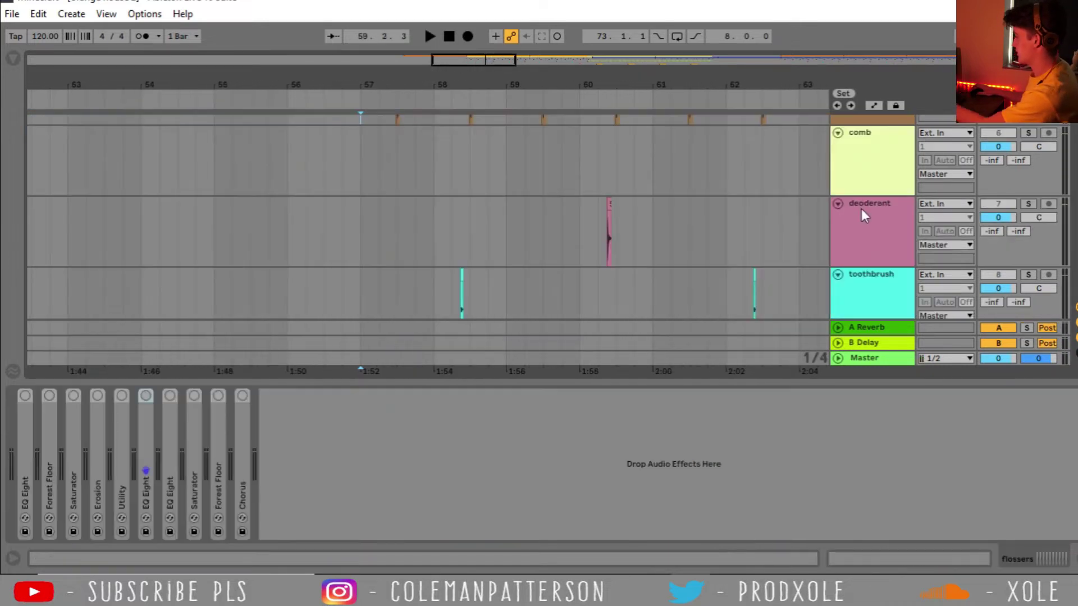
- On the comb + comb track, switch on EQ Eight, Forest Floor and Saturator
click(887, 233)
scroll(887, 234, down, 1)
click(873, 271)
scroll(873, 271, down, 2)
click(873, 271)
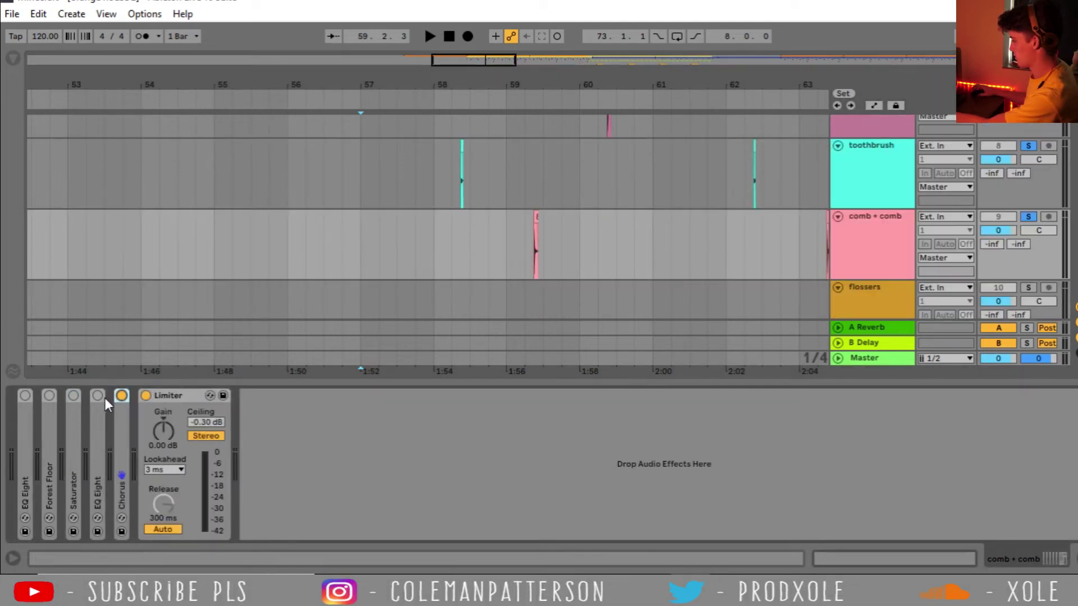
click(73, 396)
click(49, 396)
click(25, 395)
- Switch on the toothbrush track's Utility effect
click(895, 222)
key(Up)
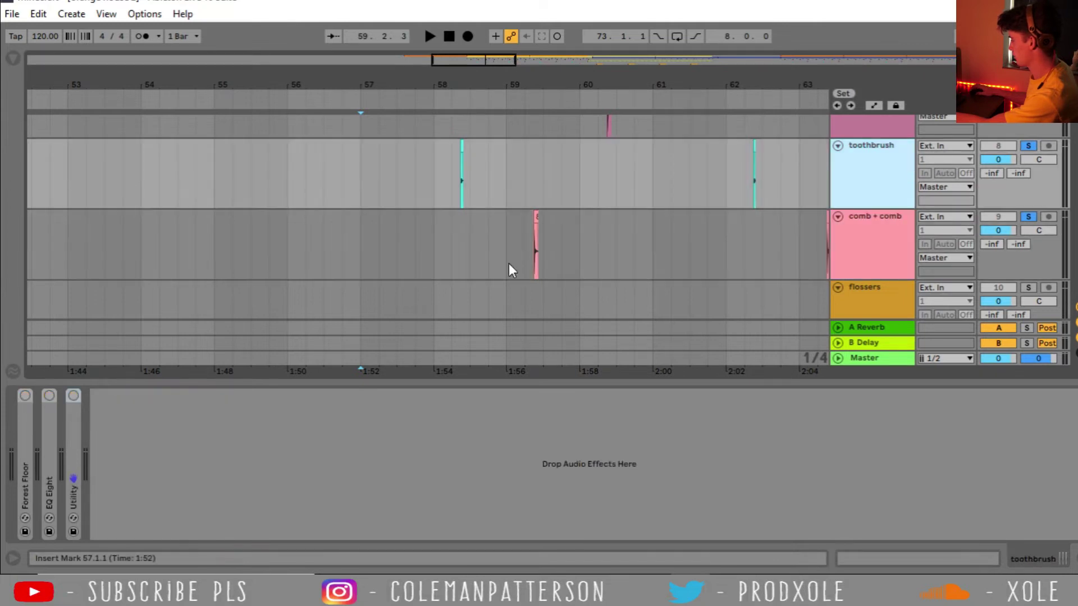
click(73, 396)
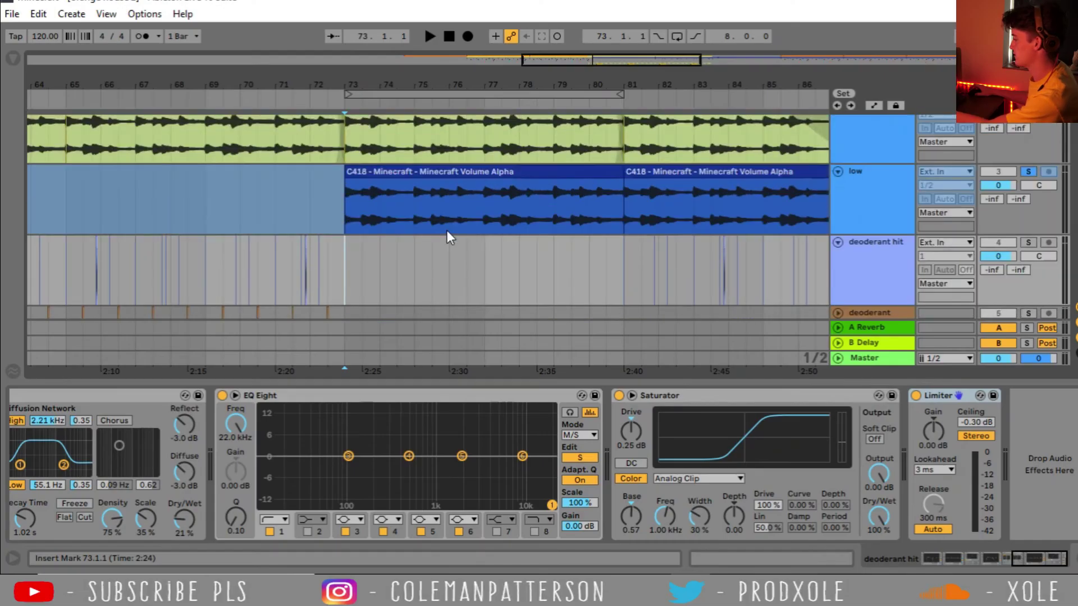
- Play the C418 low clip from bar 73, then select the comb track
click(448, 231)
key(space)
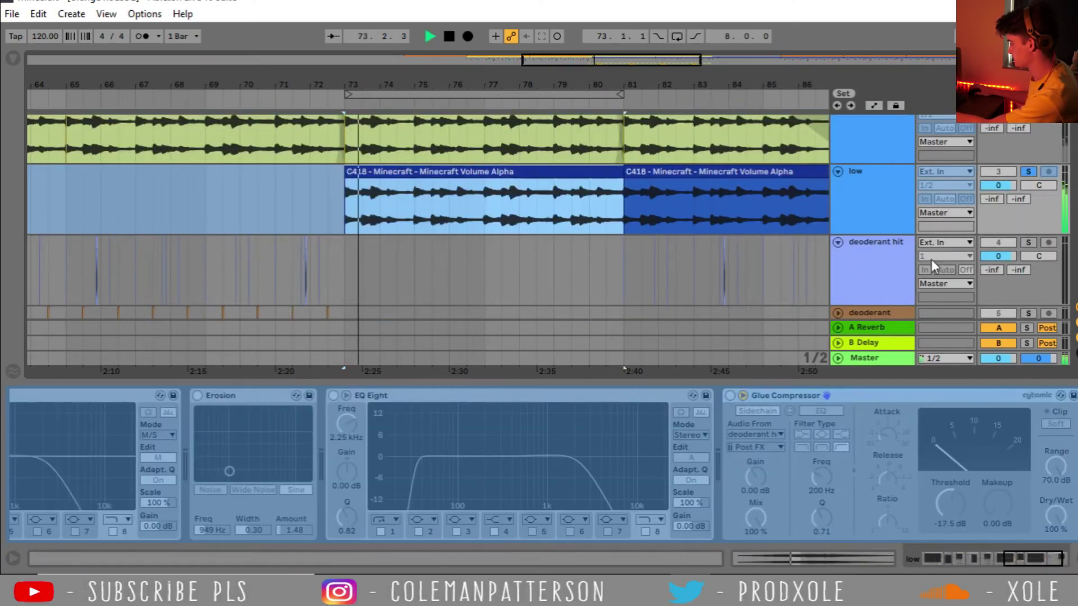
key(space)
scroll(521, 252, down, 5)
click(351, 229)
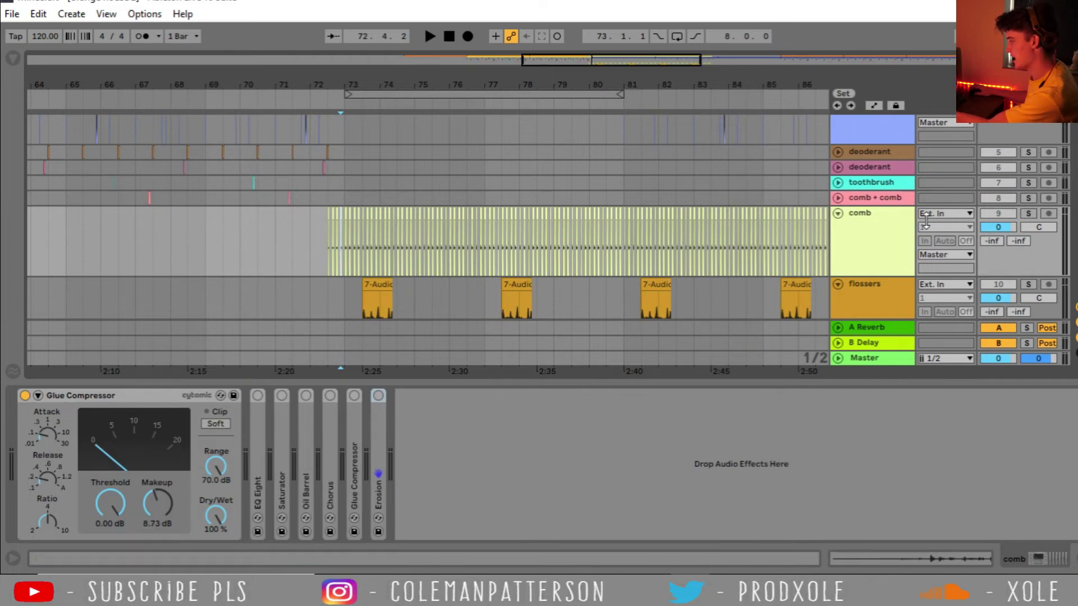
- Solo comb, extend its first clip back to bar 72 and transpose it to -28 st
click(1031, 213)
drag(347, 85, 347, 146)
drag(231, 214, 149, 236)
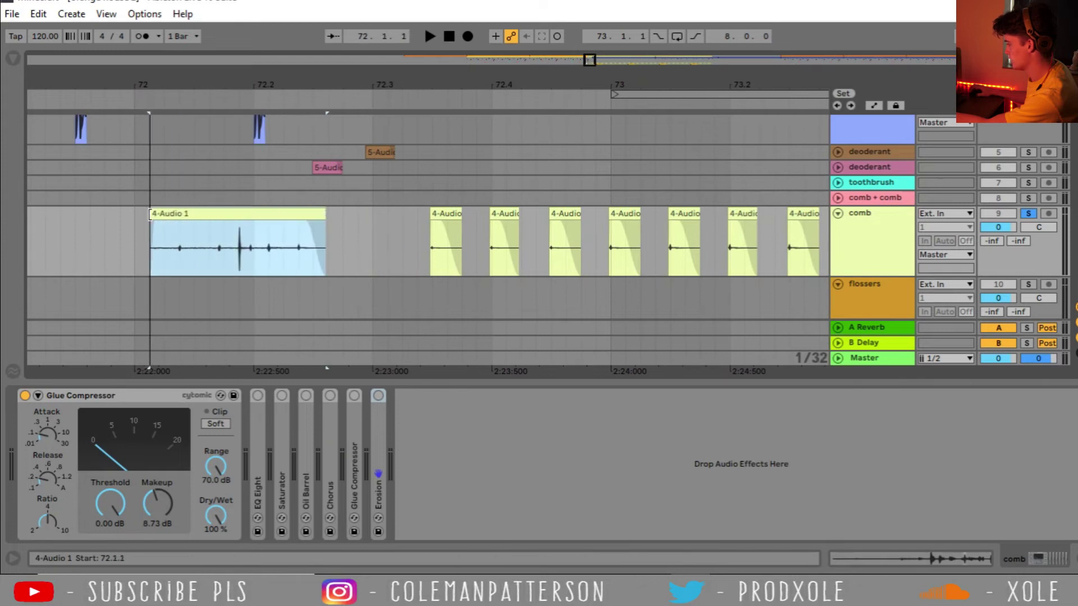
click(427, 211)
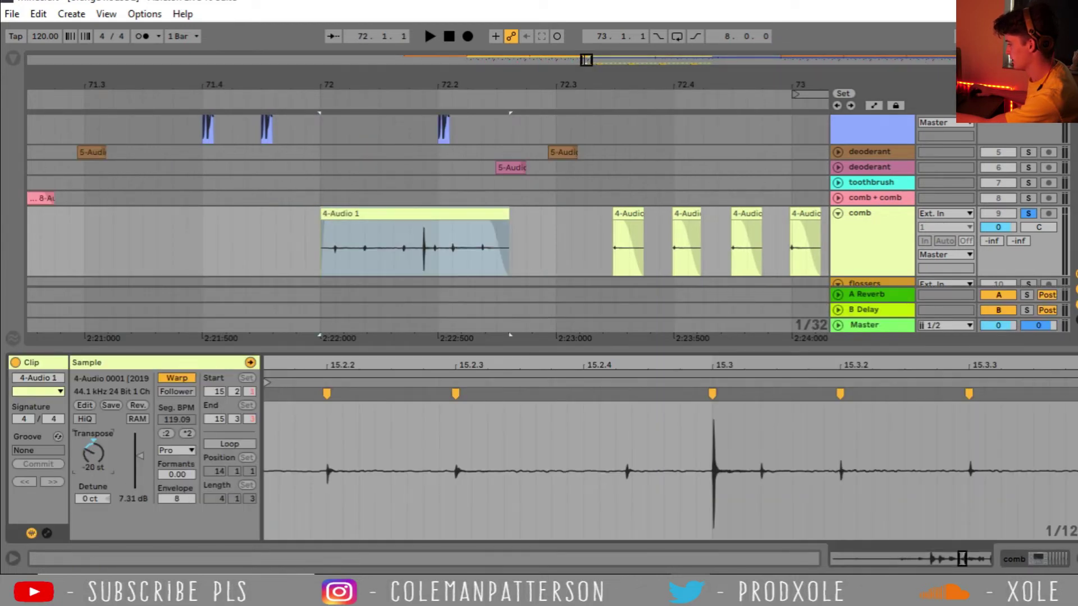
drag(93, 453, 100, 455)
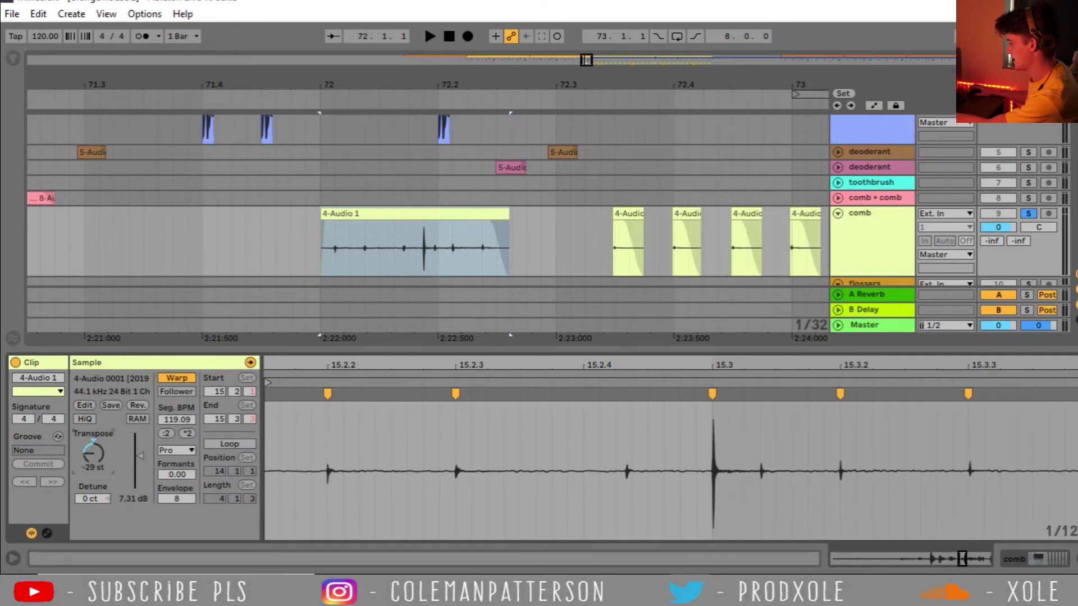
key(space)
key(space)
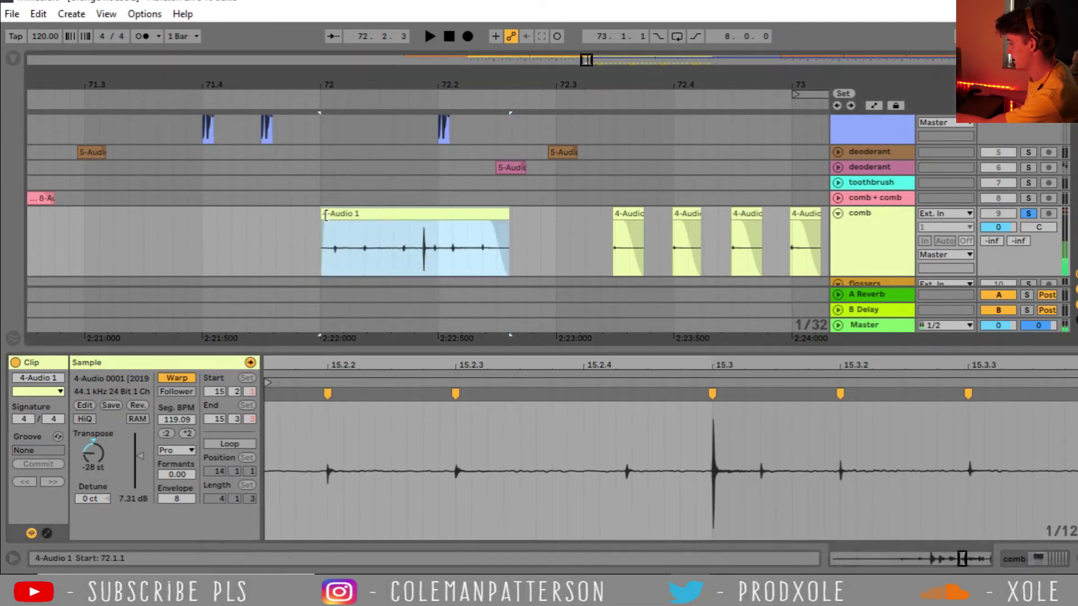
- Trim the clip start to 72.2.2, switch on Erosion, and play the comb
drag(322, 213, 484, 209)
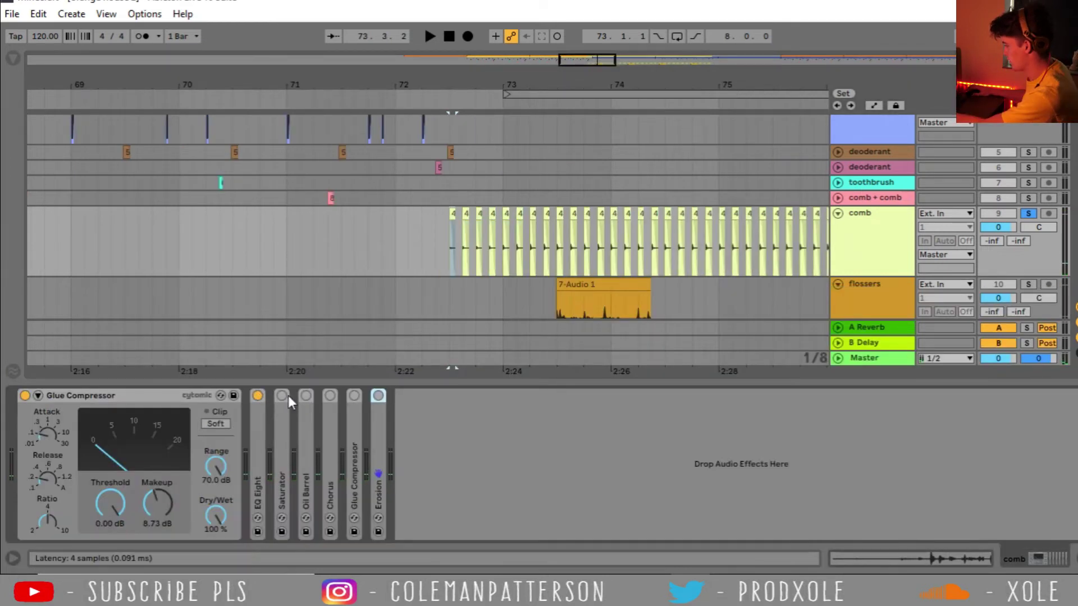
click(378, 396)
key(space)
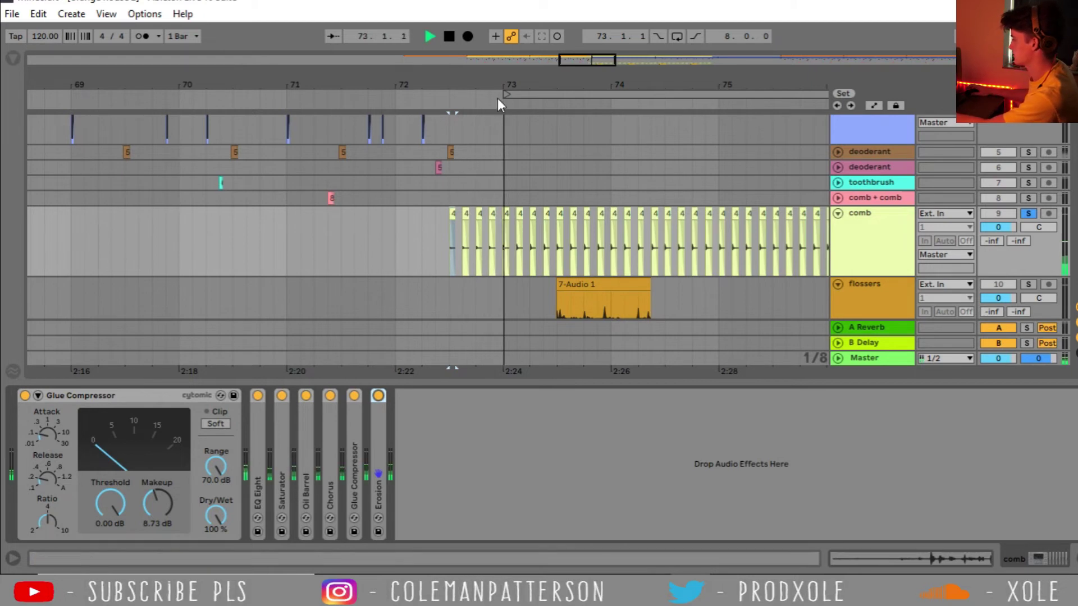
key(minus)
key(space)
scroll(542, 209, down, 2)
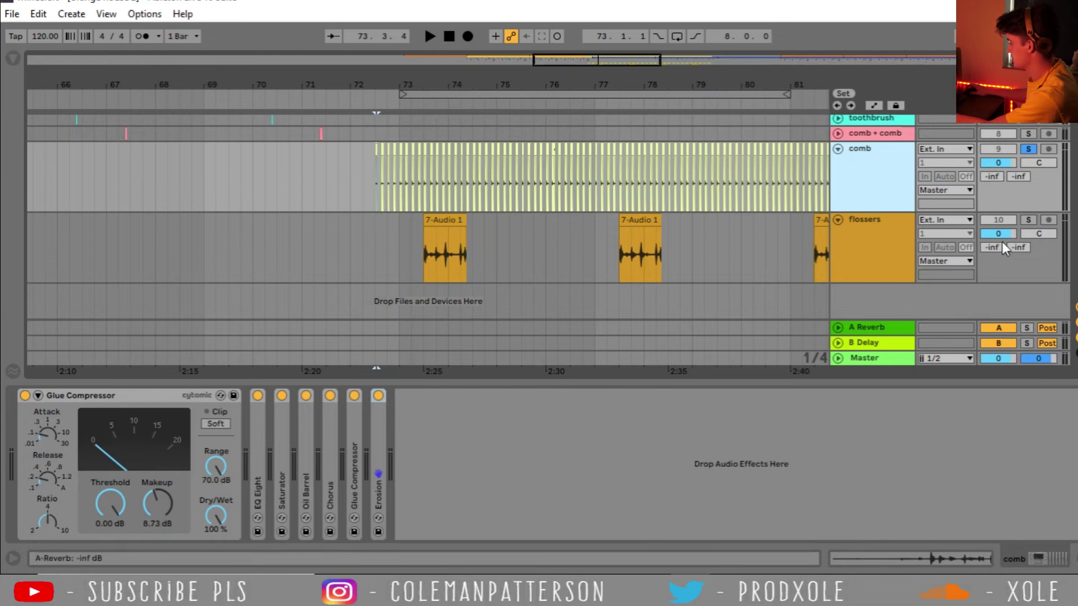
- Solo the flossers track and preview its first 7-Audio 1 clip
click(859, 231)
click(1028, 220)
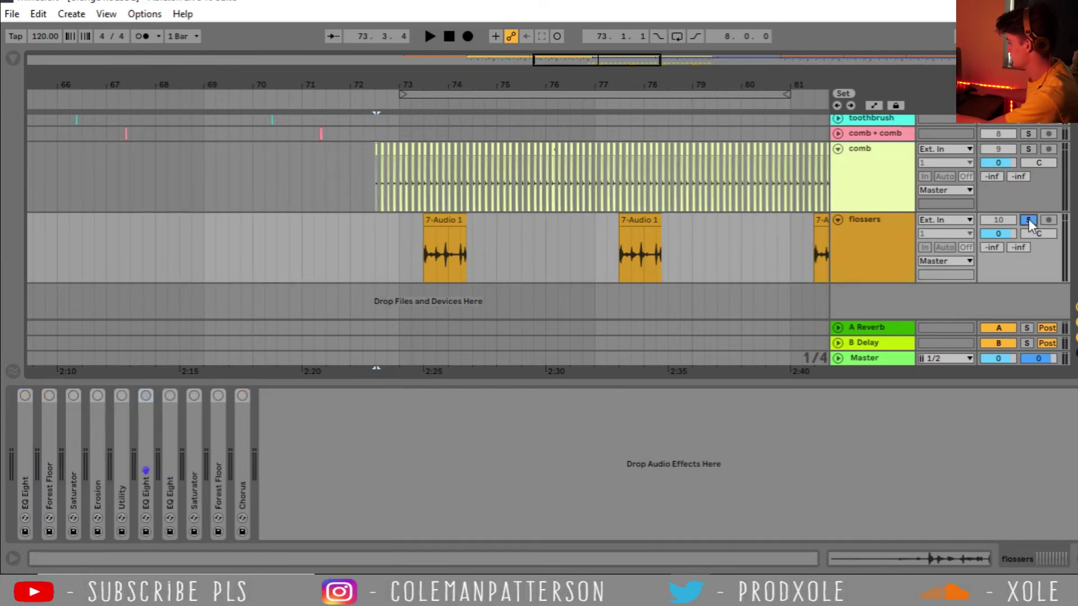
double_click(429, 245)
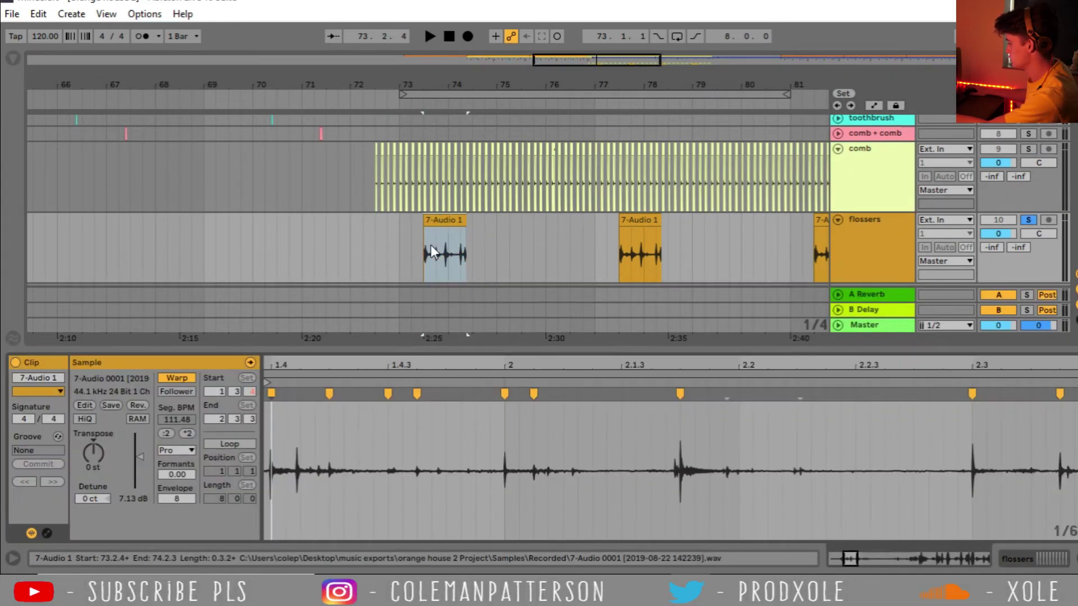
key(space)
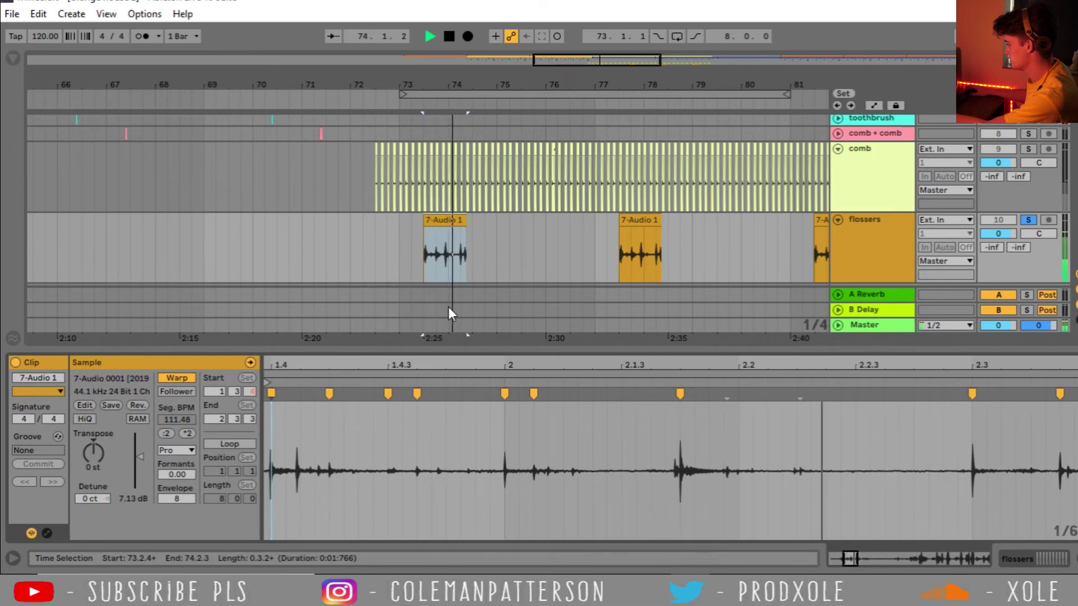
key(space)
- Show the flossers effect chain and switch on Erosion and the second EQ Eight
key(shift+Tab)
click(97, 395)
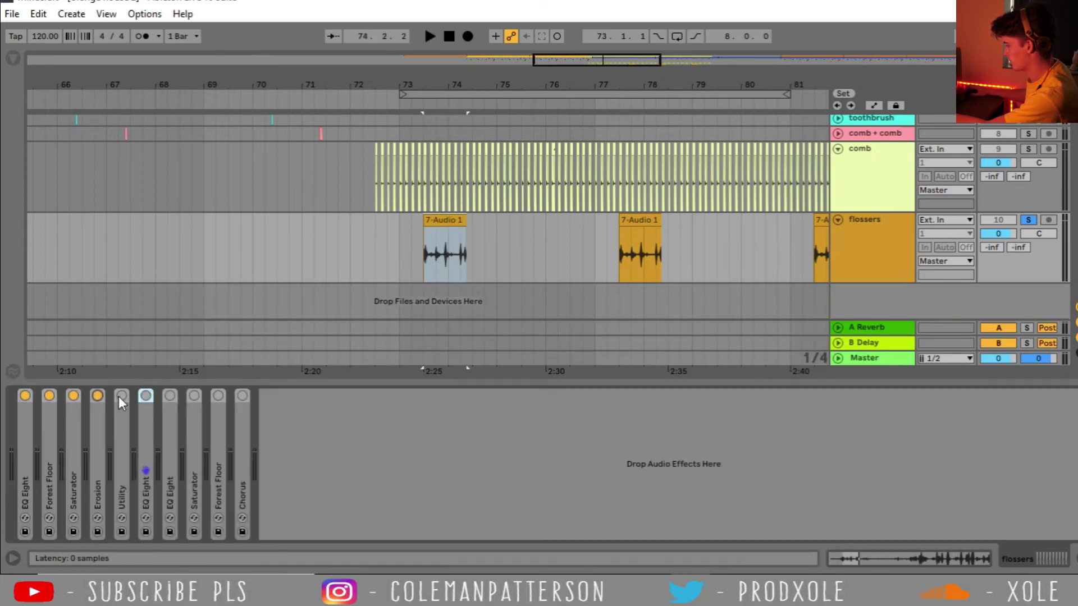
click(146, 395)
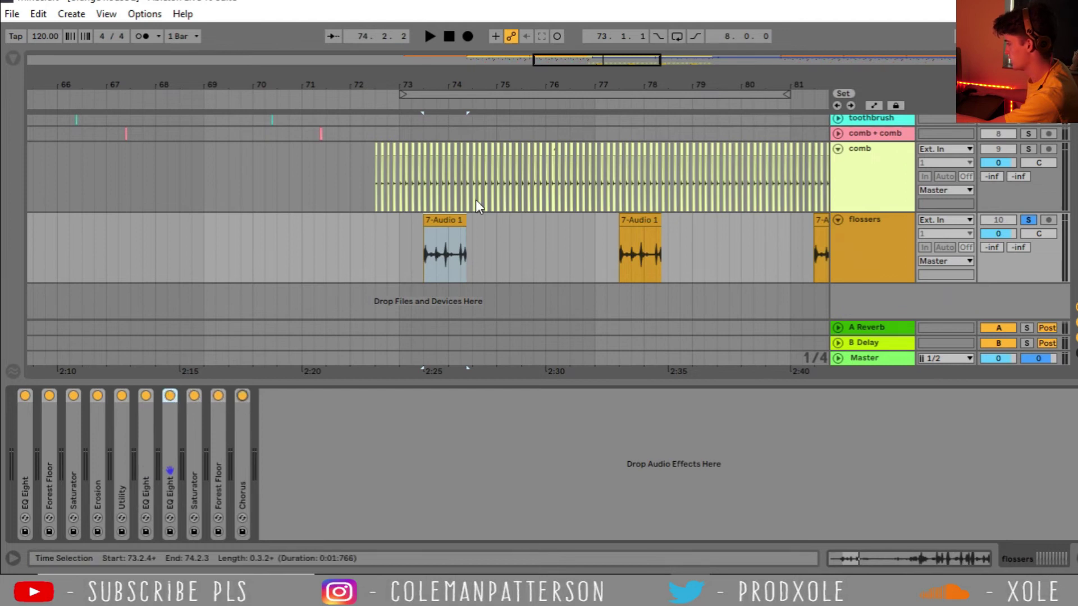
- Give Forest Floor 65% dry/wet and 2.64 s decay, auditioning from 72.3
key(space)
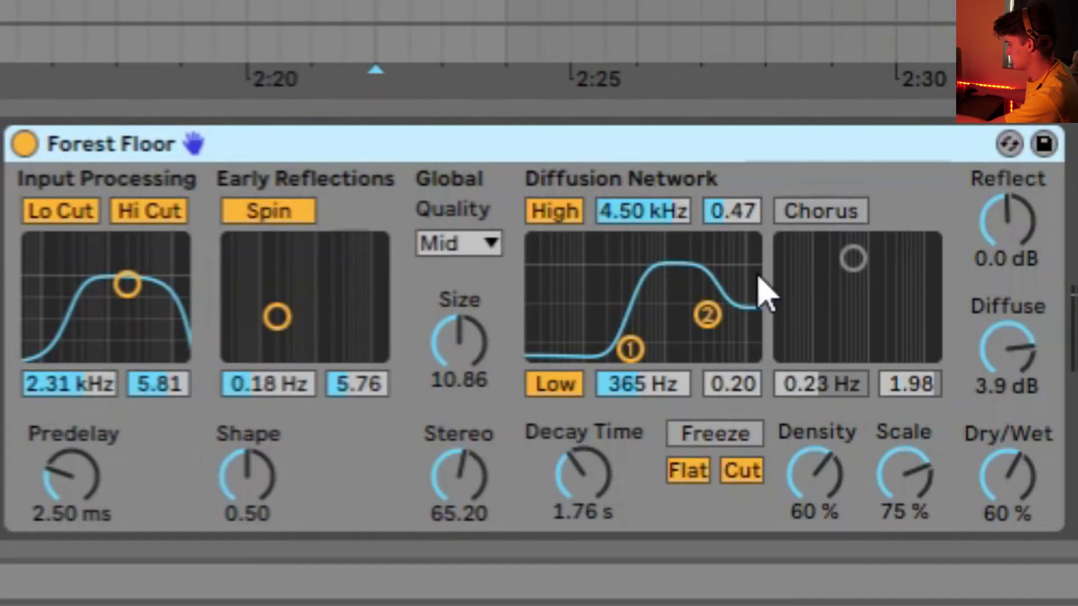
drag(1005, 513, 1005, 505)
drag(584, 477, 583, 472)
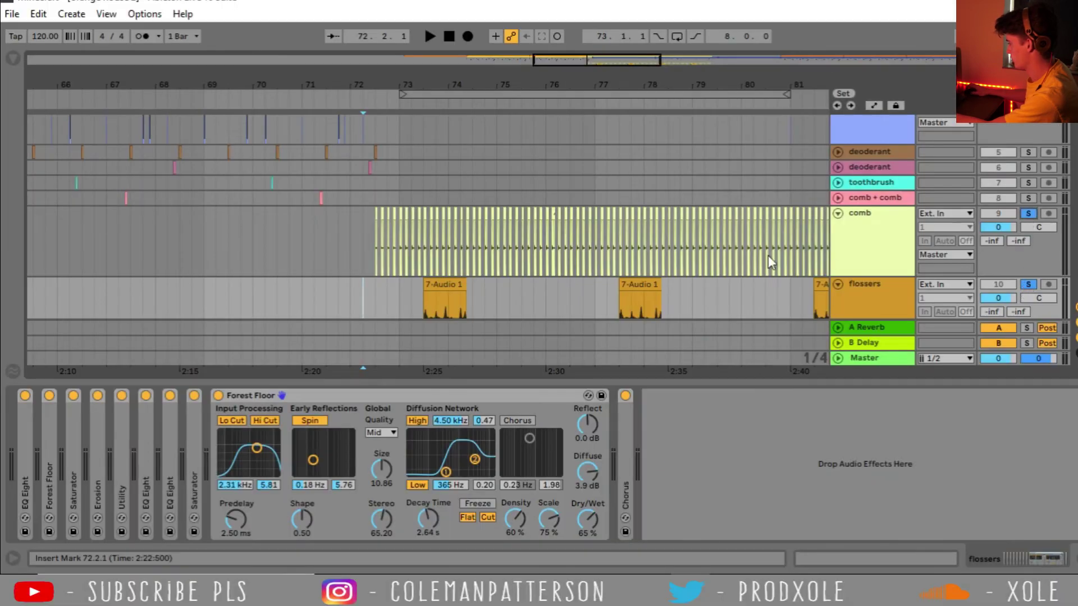
key(space)
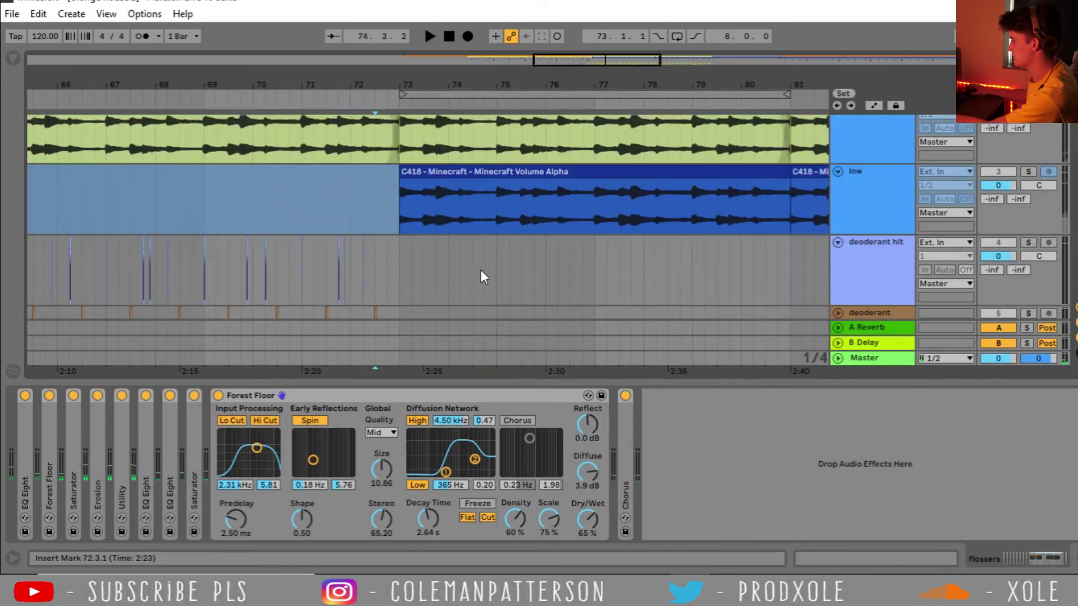
scroll(308, 196, up, 3)
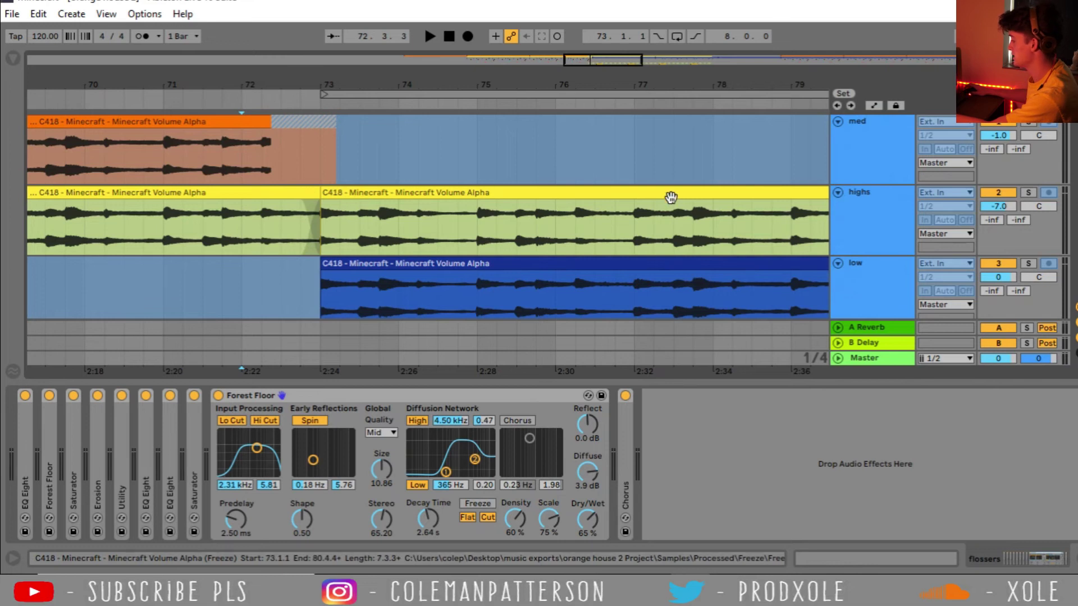
key(space)
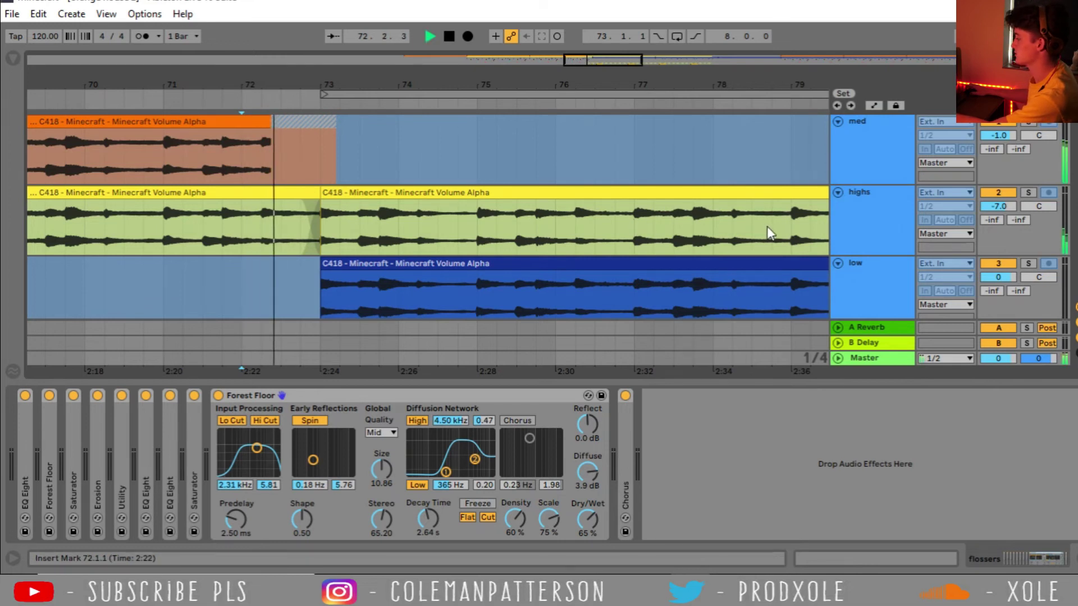
scroll(327, 210, down, 3)
scroll(321, 210, down, 3)
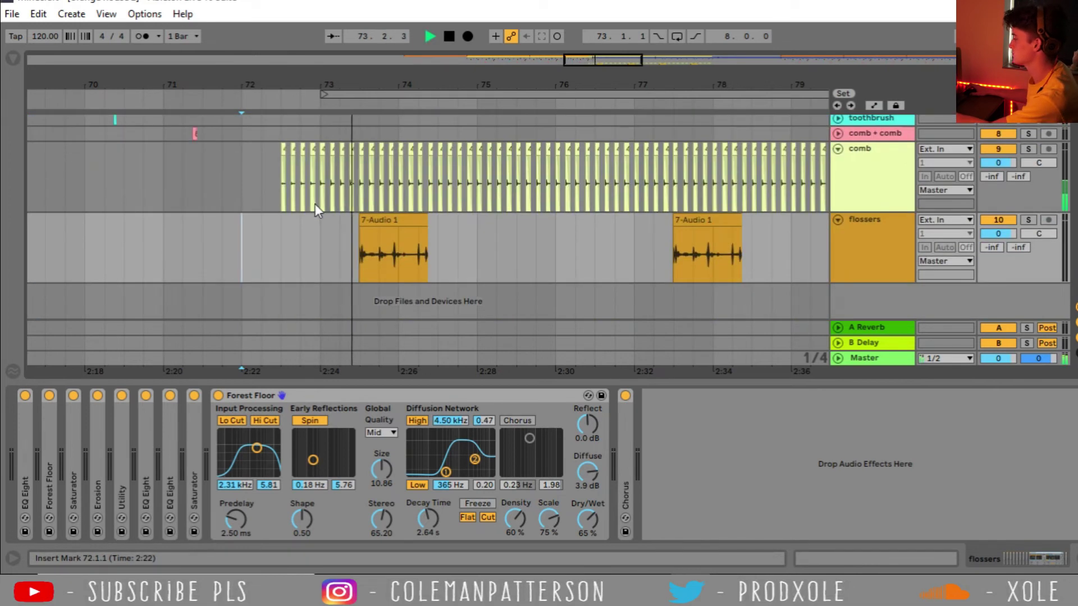
drag(430, 74, 325, 87)
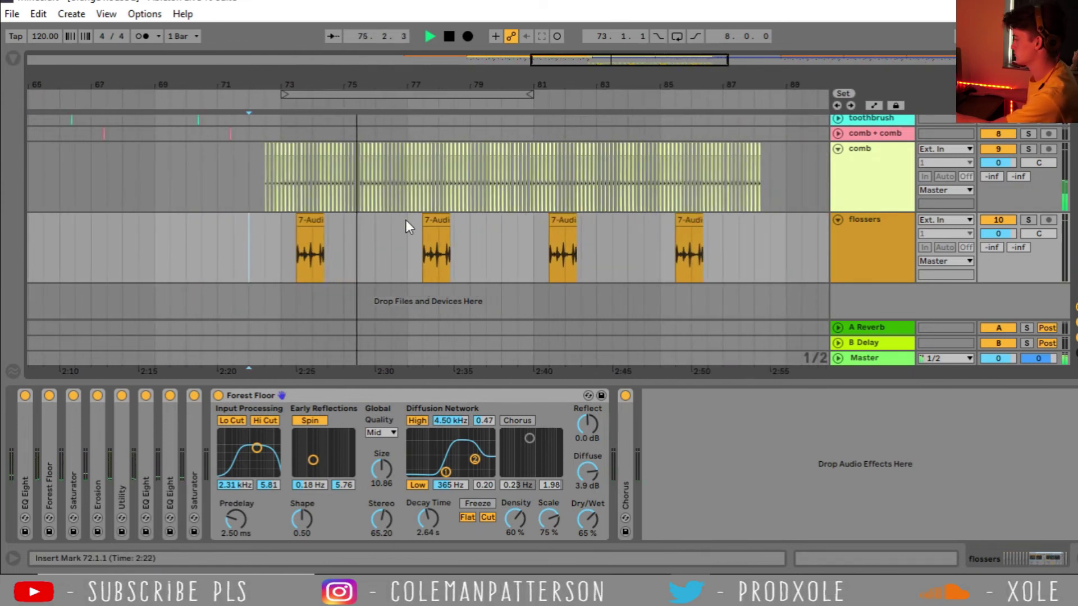